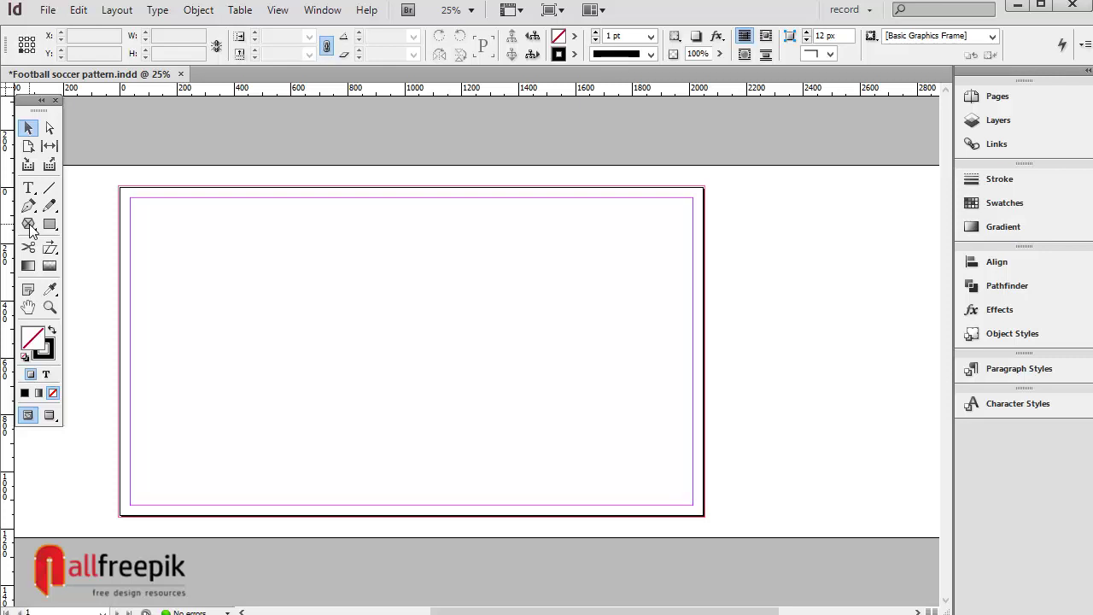
Draw a six-sided polygon about 114 by 99 px near the page's upper-left corner and rotate it 90°.
double_click(29, 226)
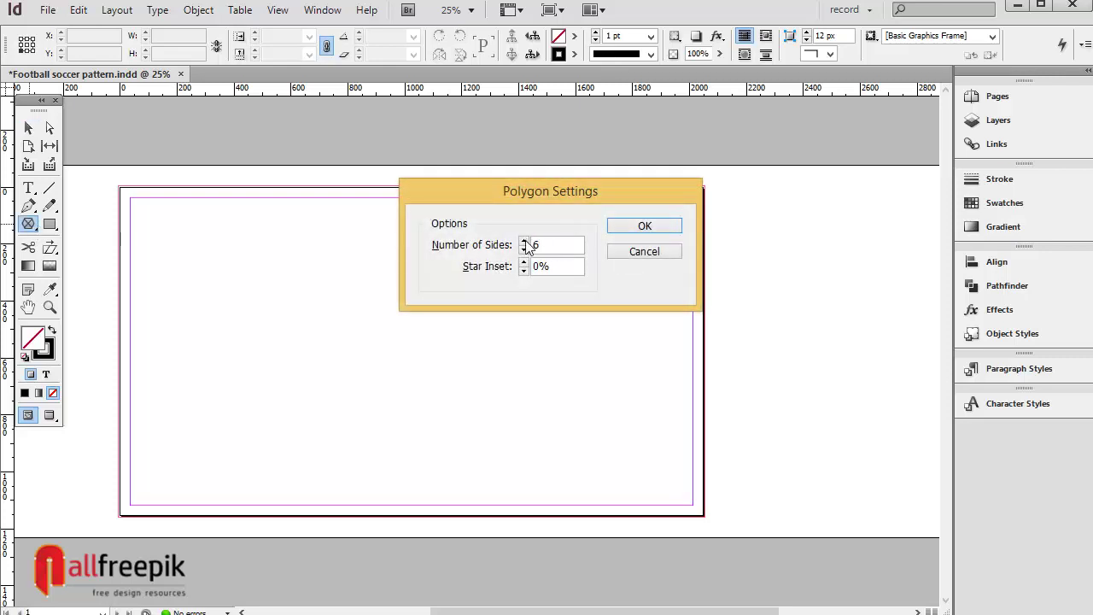
click(634, 227)
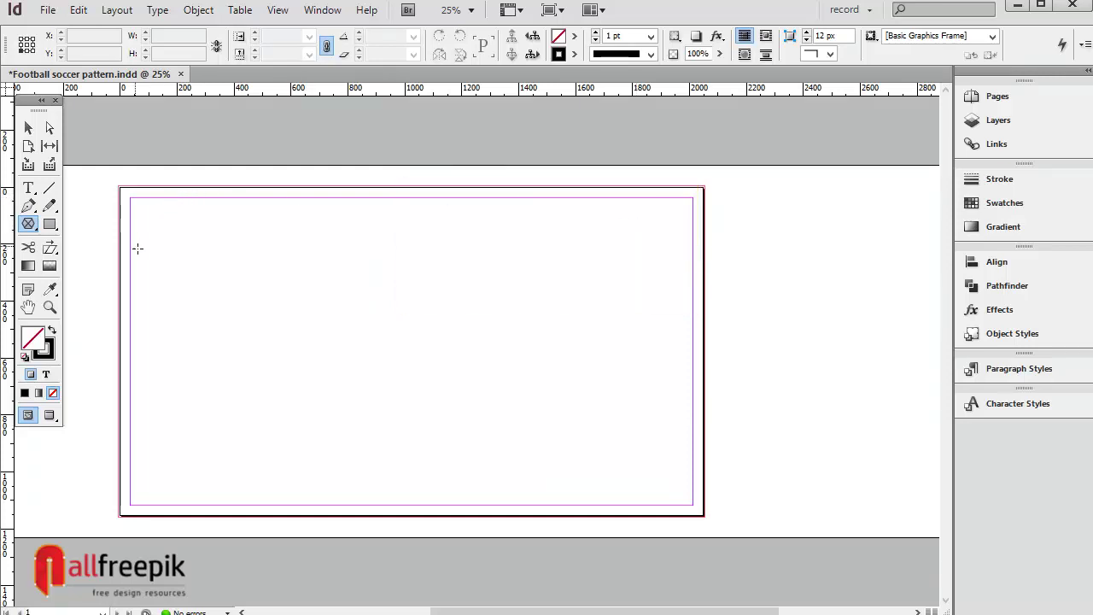
drag(157, 226, 190, 251)
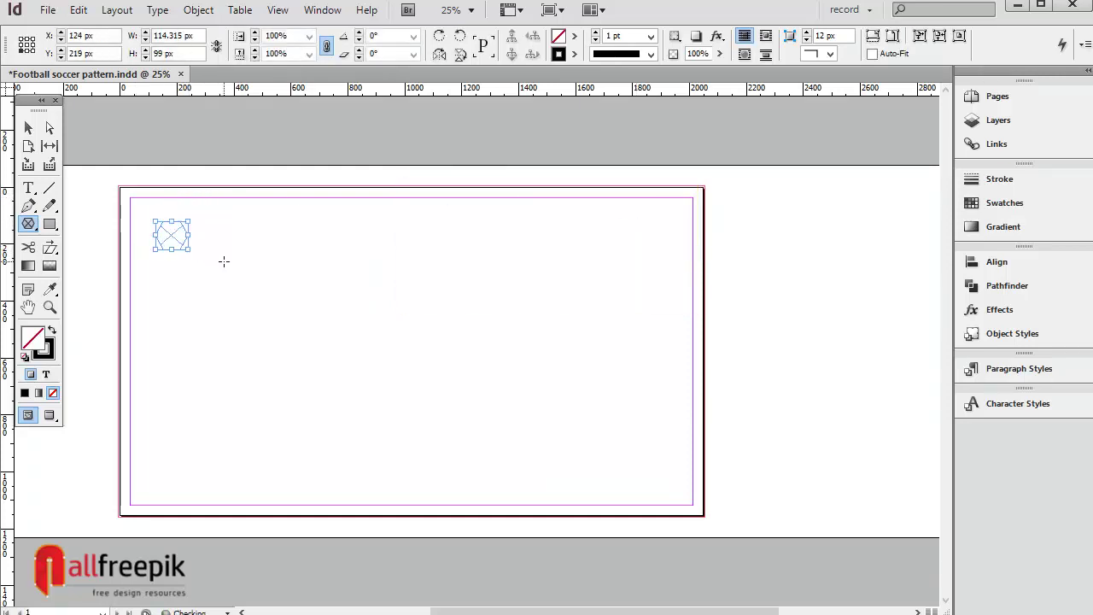
click(28, 128)
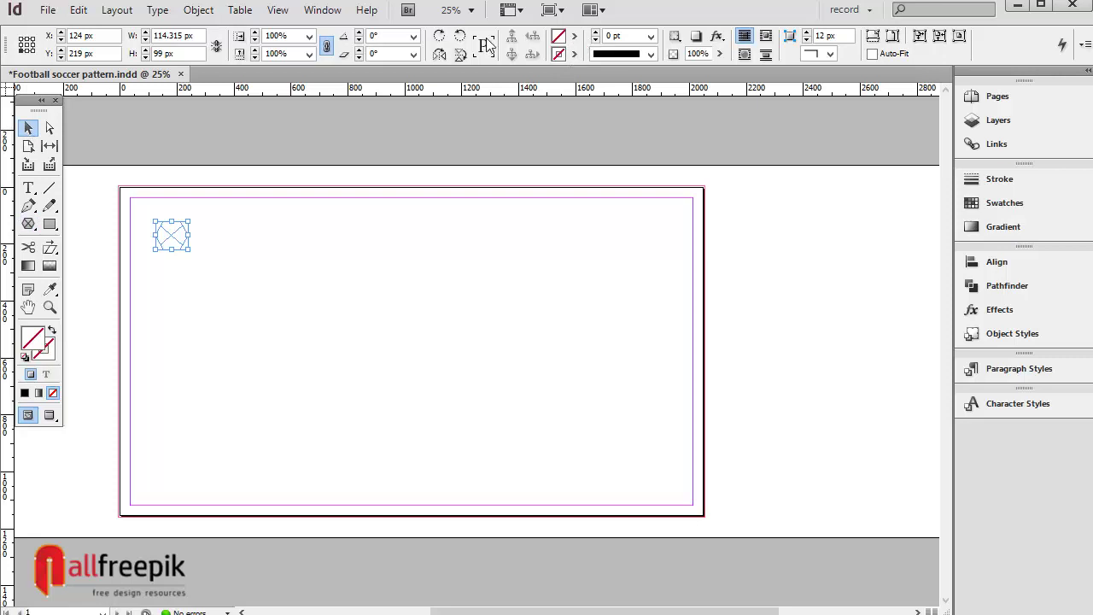
click(414, 36)
click(385, 172)
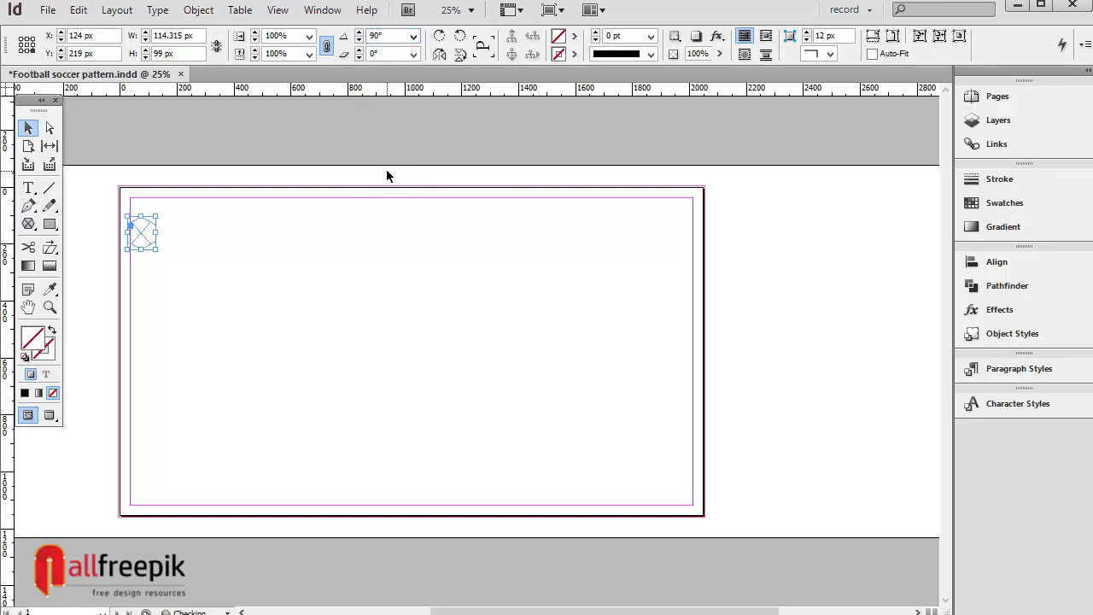
Give the hexagon a 4 pt [Black] stroke and move it inside the page margins.
click(575, 54)
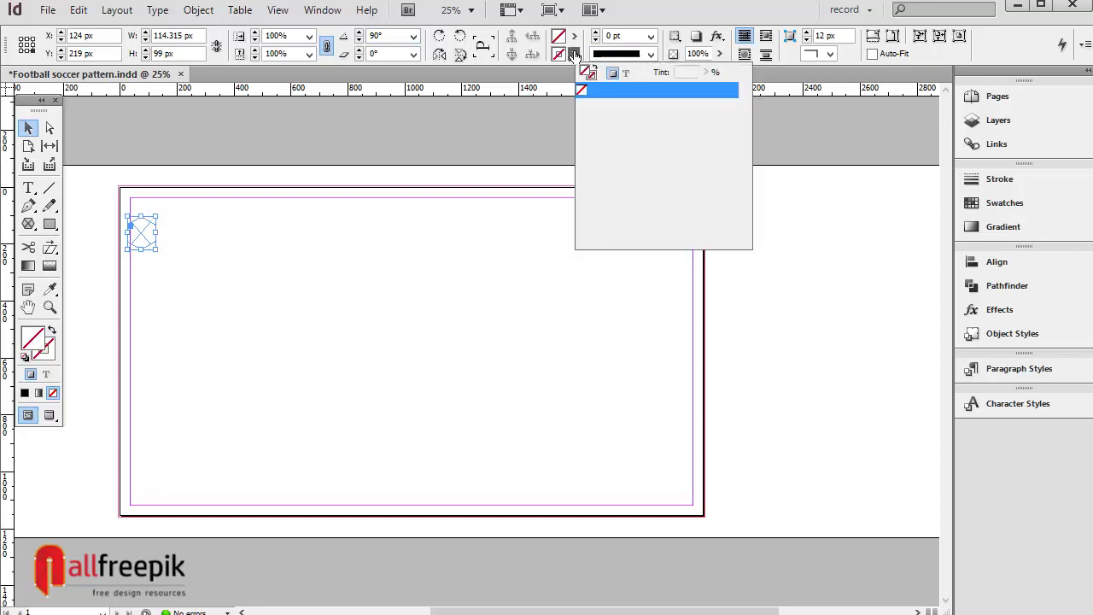
click(610, 141)
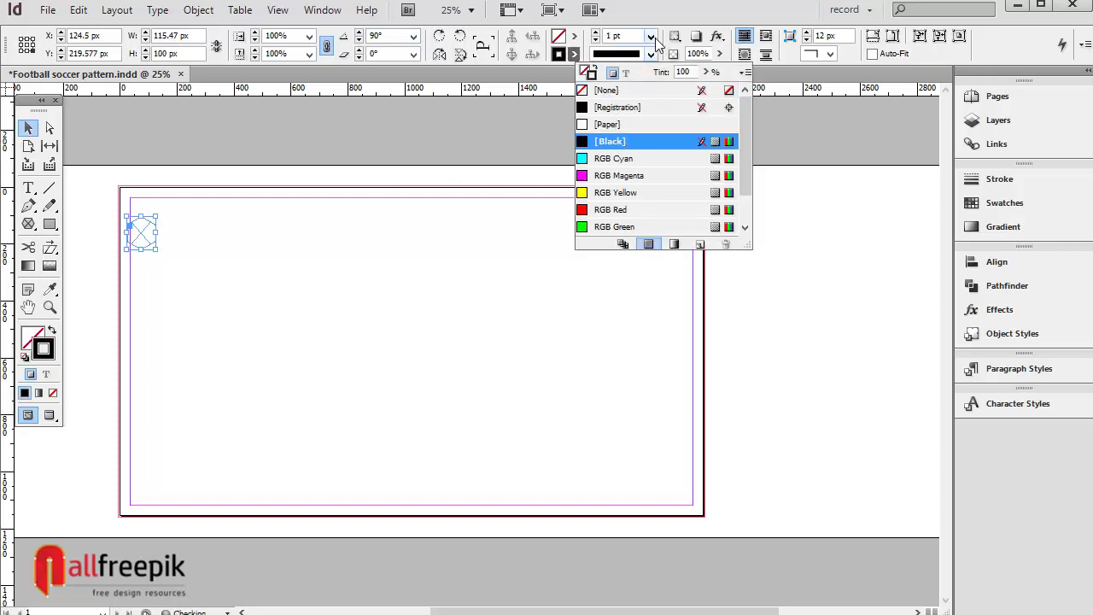
click(652, 37)
click(635, 137)
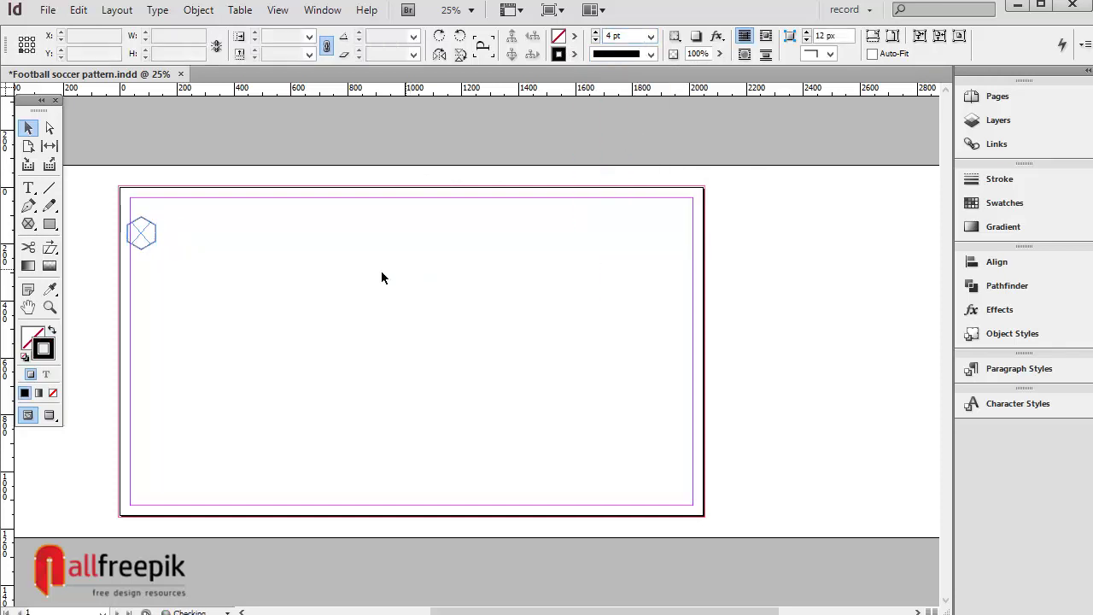
drag(152, 222, 184, 220)
Fill the hexagon with [Black] at a 7% tint and preview the page without guides.
click(574, 36)
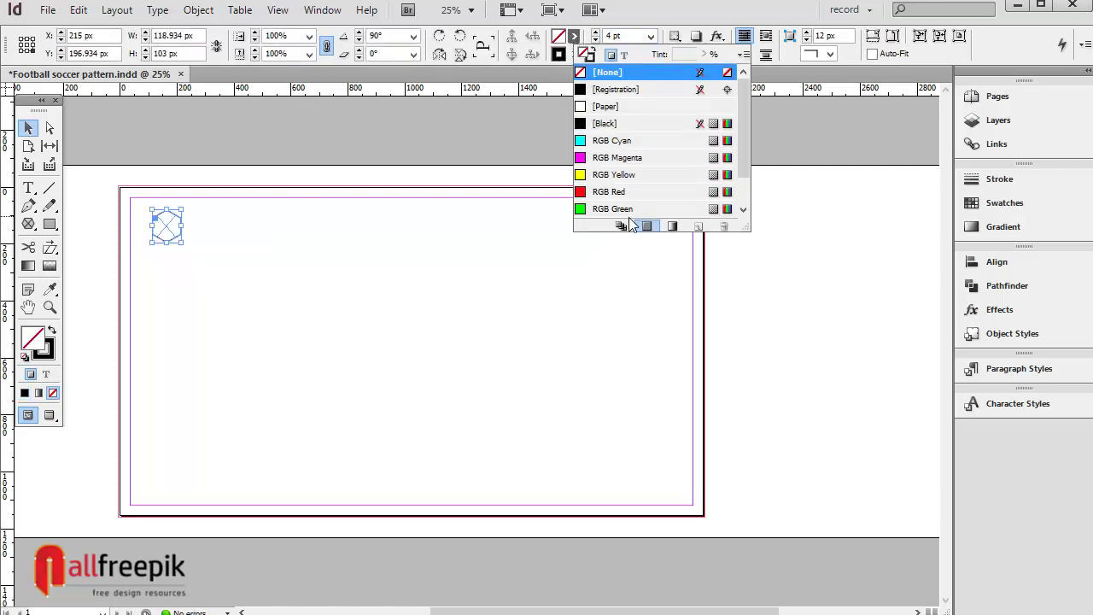
click(637, 123)
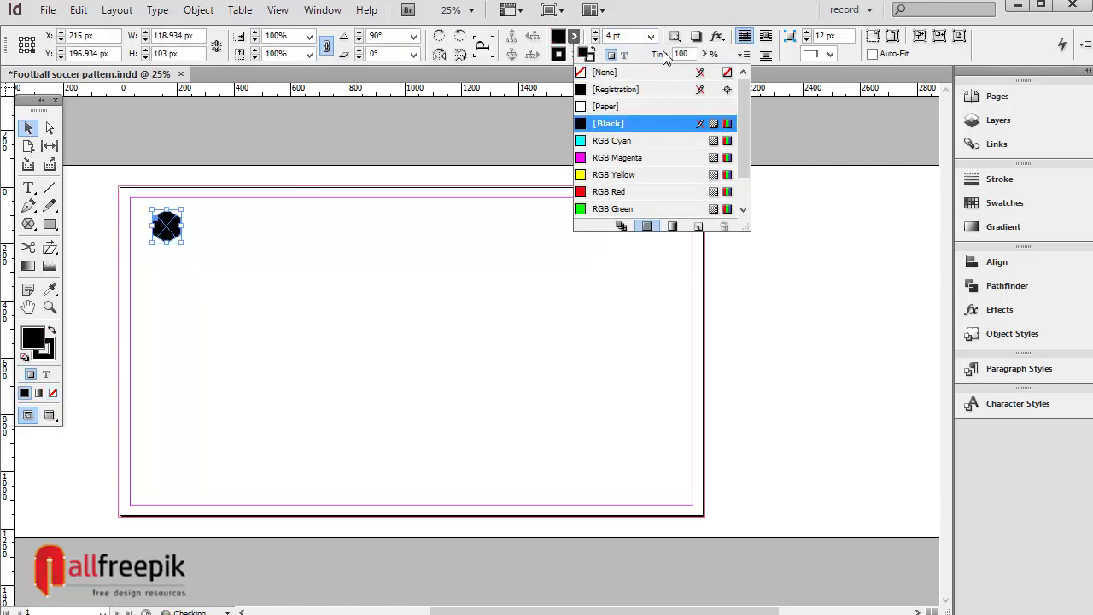
click(704, 53)
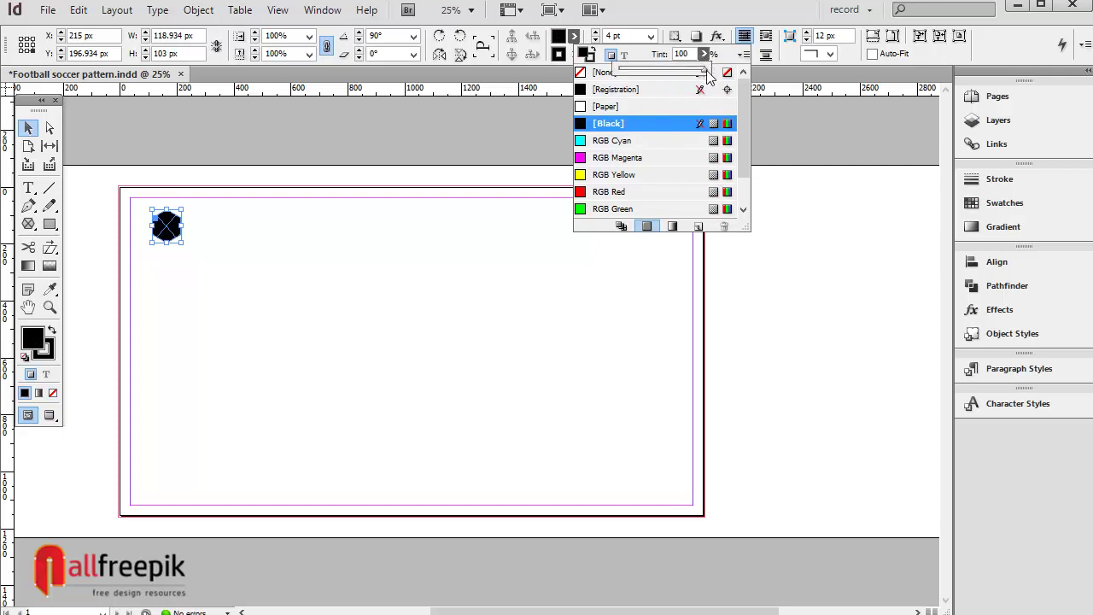
click(704, 75)
click(704, 53)
drag(703, 69, 626, 75)
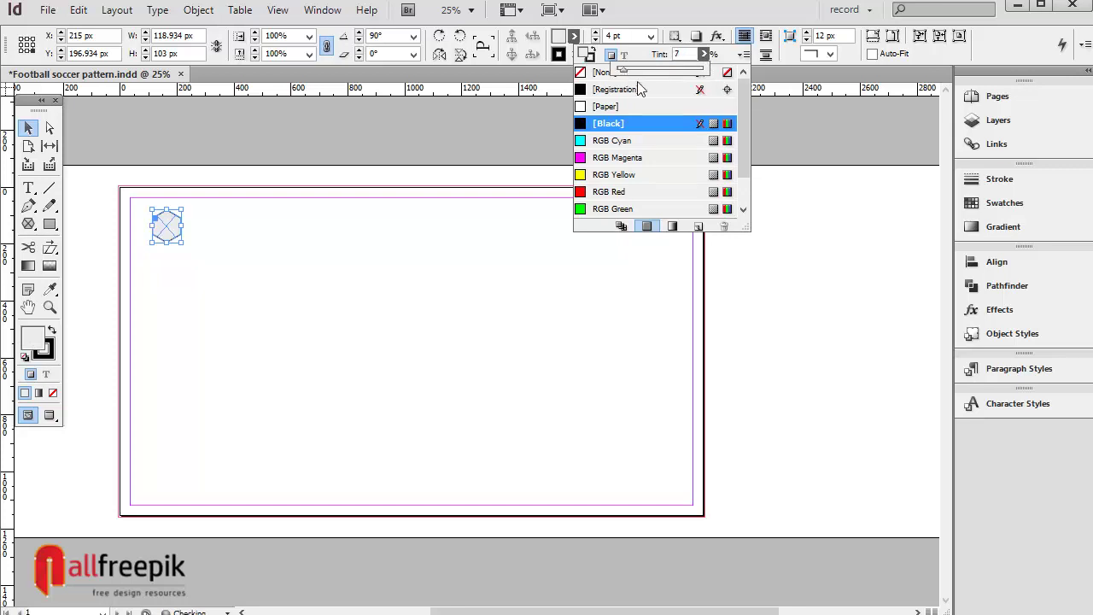
click(302, 338)
key(w)
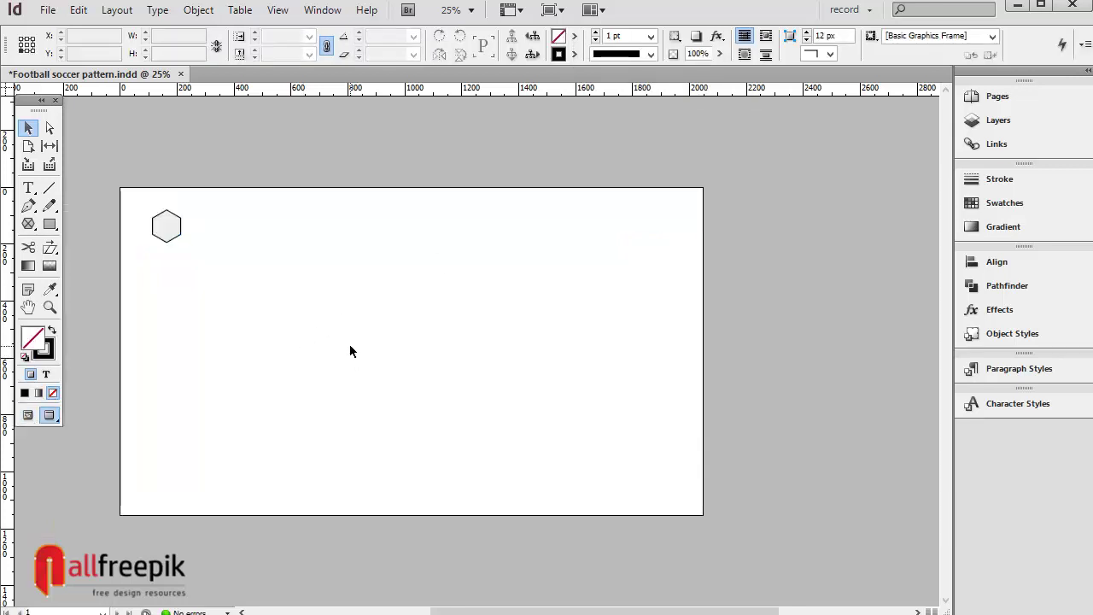
key(w)
Shift the light grey hexagon slightly closer to the page's left margin.
drag(96, 179, 350, 347)
drag(337, 251, 316, 249)
click(442, 315)
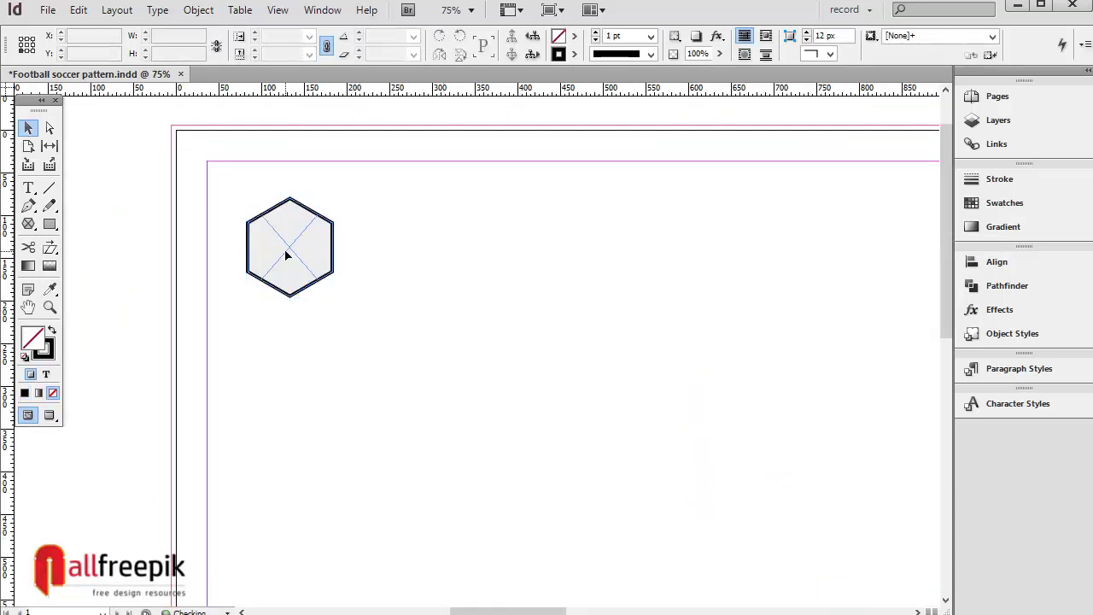
Copy the hexagon, paste it in place and move the copy against the right edge of the original.
click(290, 247)
click(82, 12)
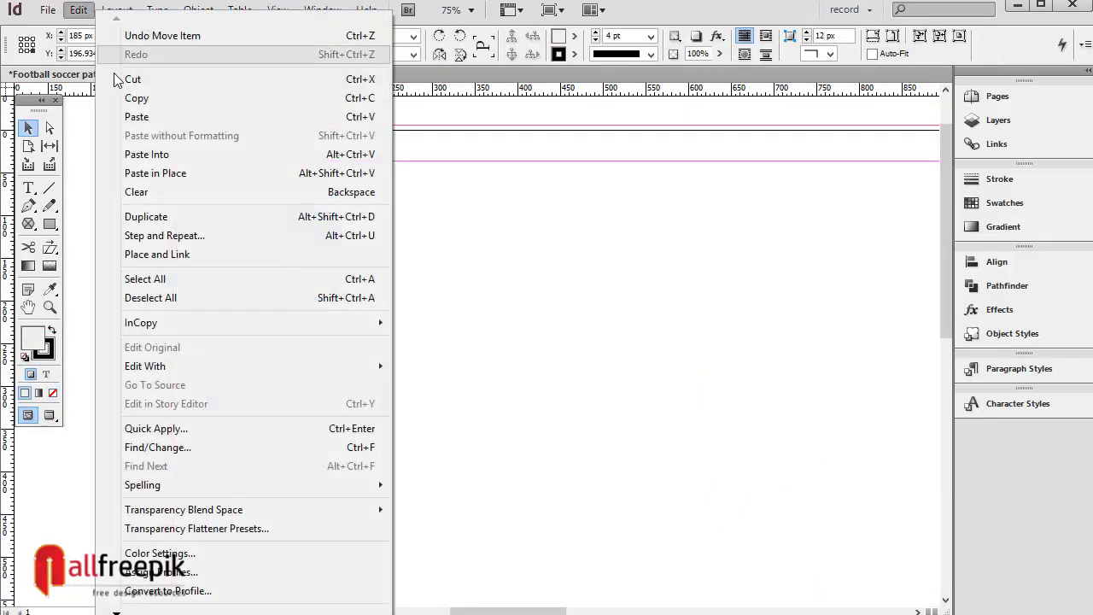
click(135, 97)
click(78, 9)
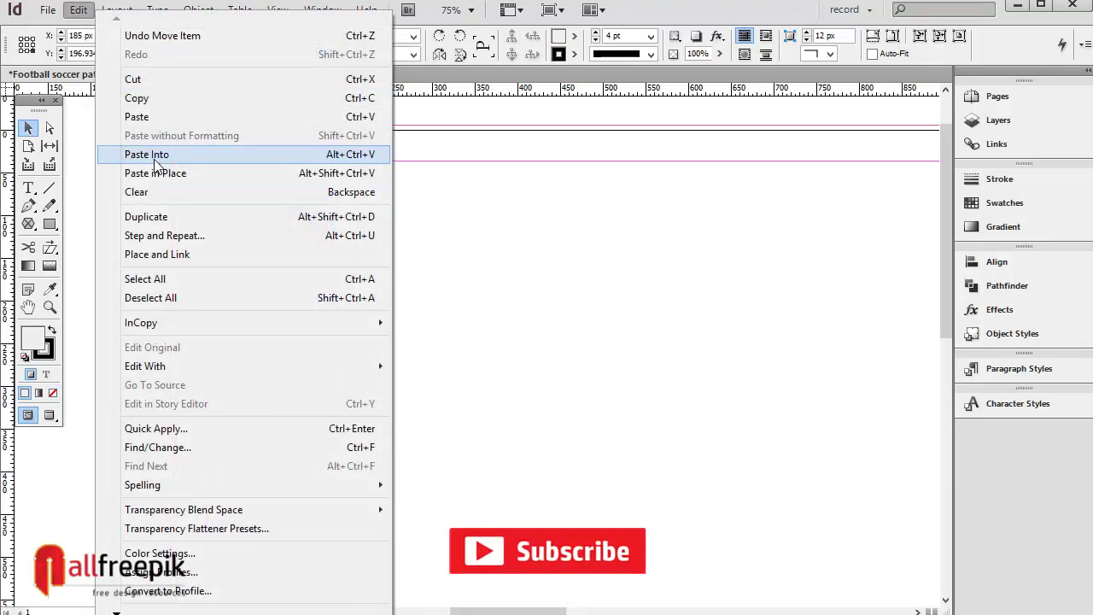
click(154, 173)
drag(307, 254, 382, 252)
click(787, 290)
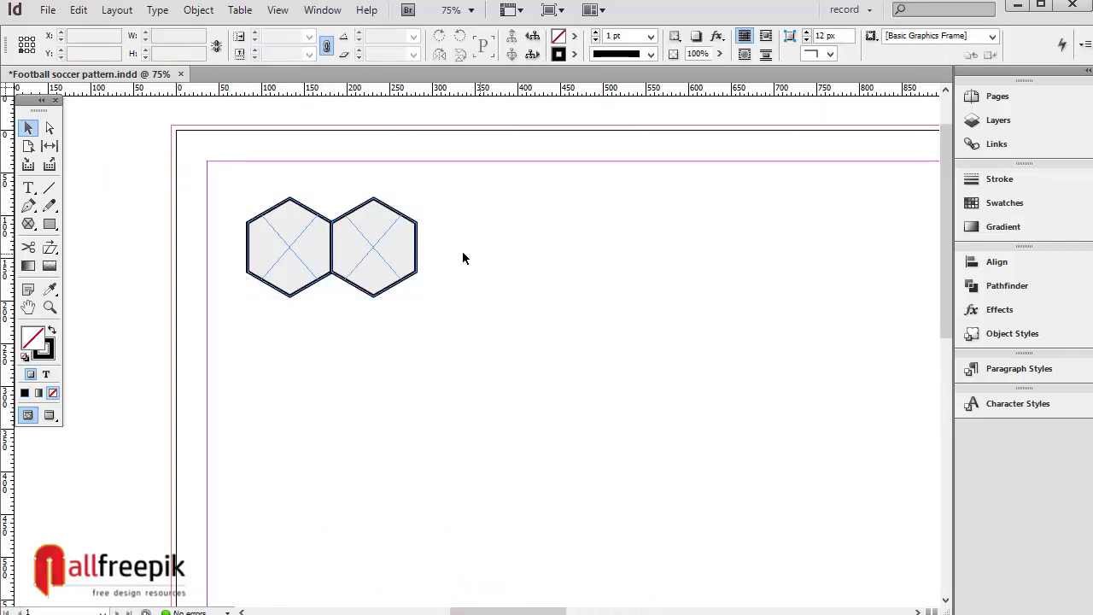
Duplicate the second hexagon in place and move the copy to its right so their edges meet.
click(396, 249)
click(79, 10)
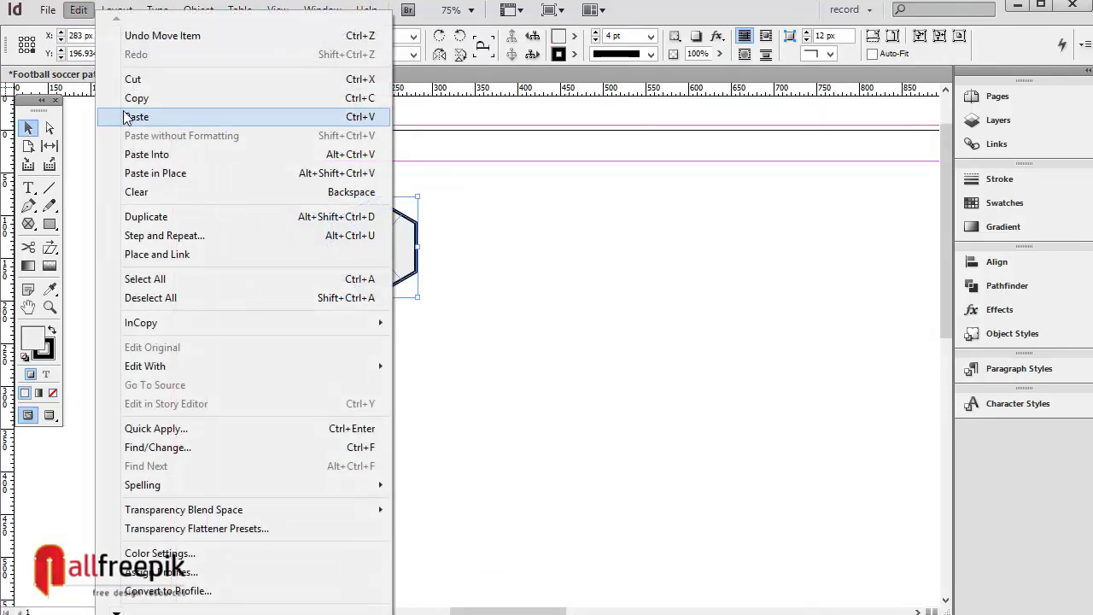
key(Escape)
click(78, 9)
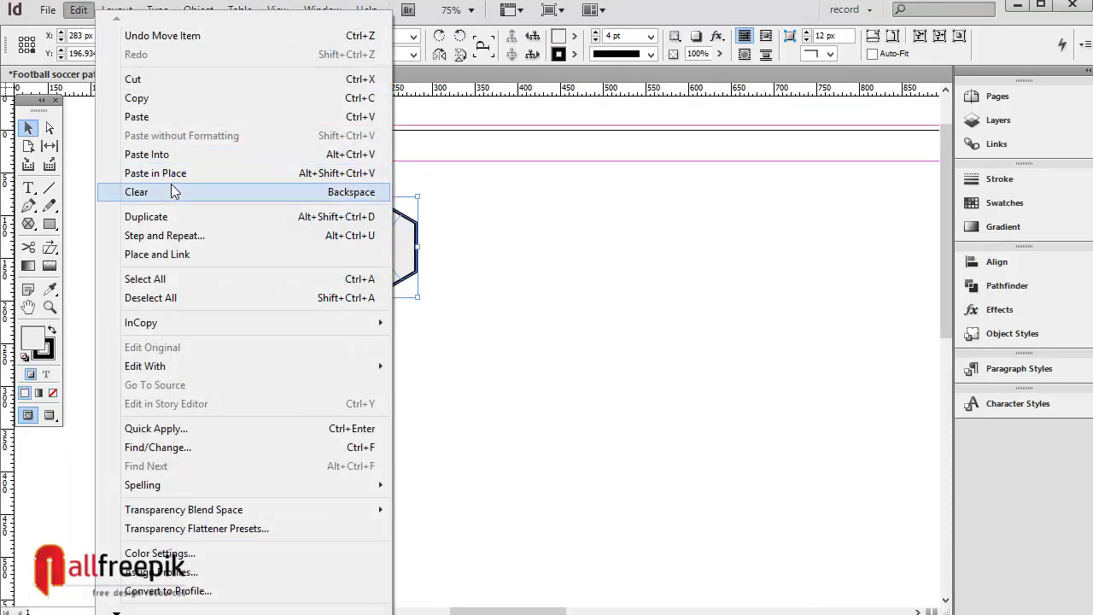
click(155, 173)
drag(396, 250, 470, 249)
click(646, 295)
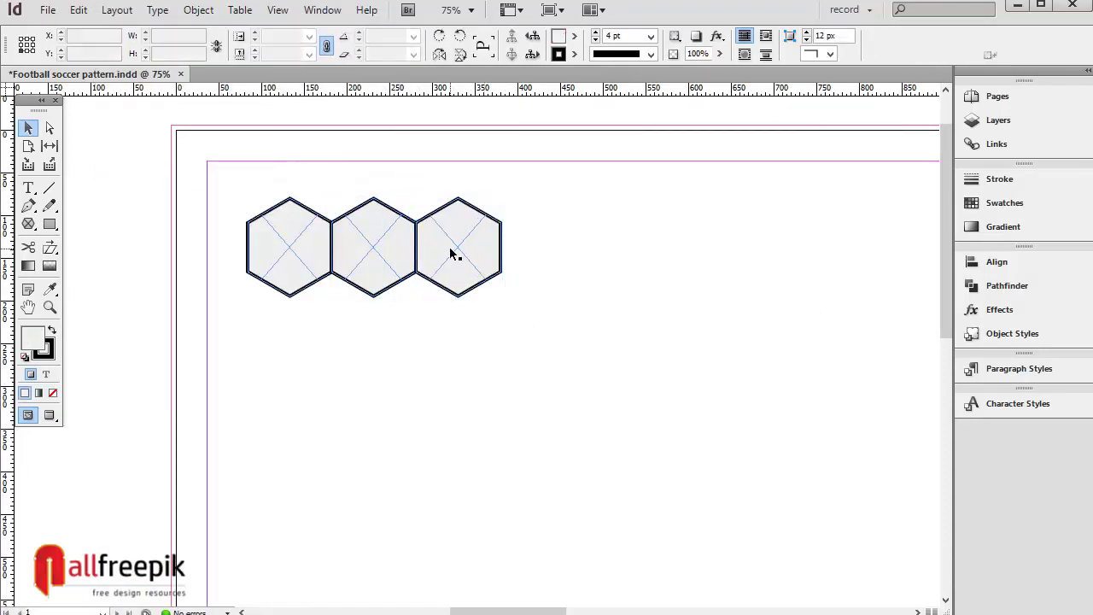
Fill the third hexagon in the row with [Black] at 100% tint.
click(449, 247)
click(574, 36)
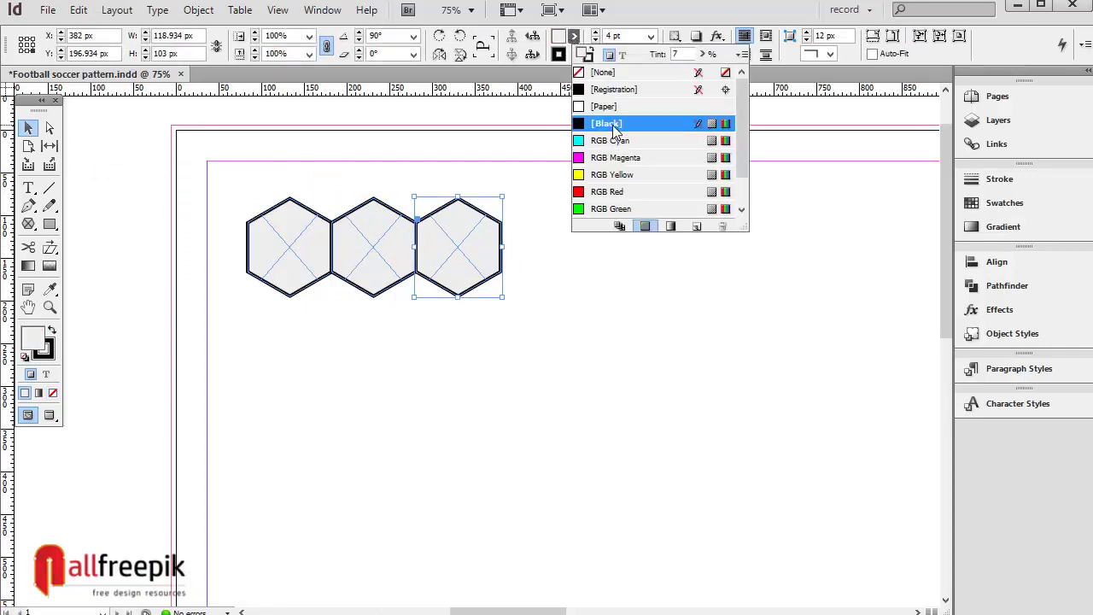
click(608, 124)
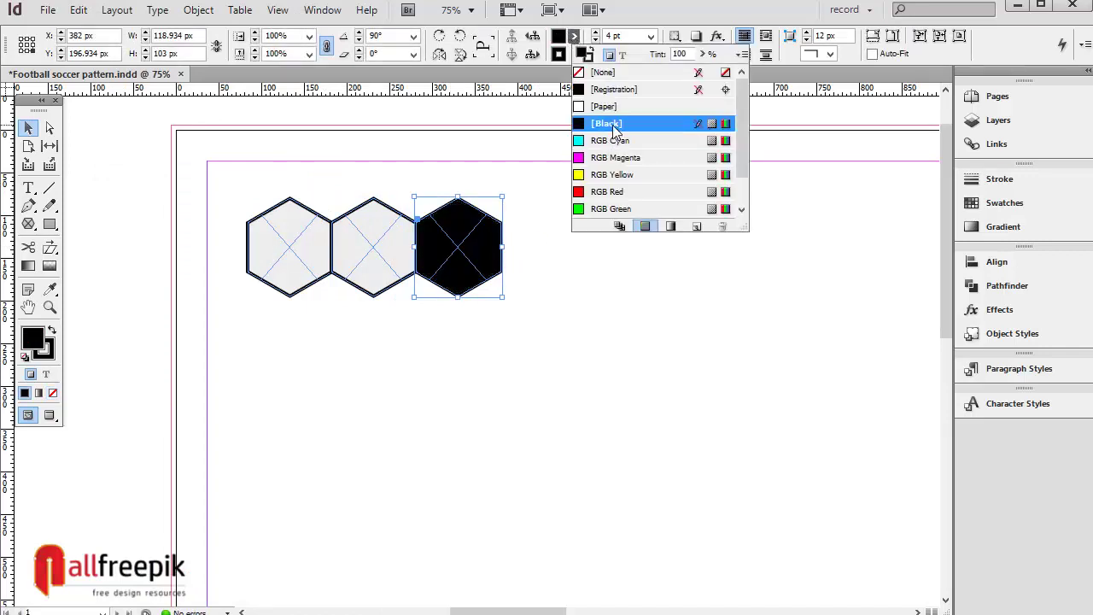
click(649, 366)
Draw a closed chevron-shaped highlight about 84 by 26 px inside the black hexagon's upper edges with the Pen tool.
key(ctrl+minus)
key(ctrl+minus)
drag(260, 188, 408, 275)
click(586, 371)
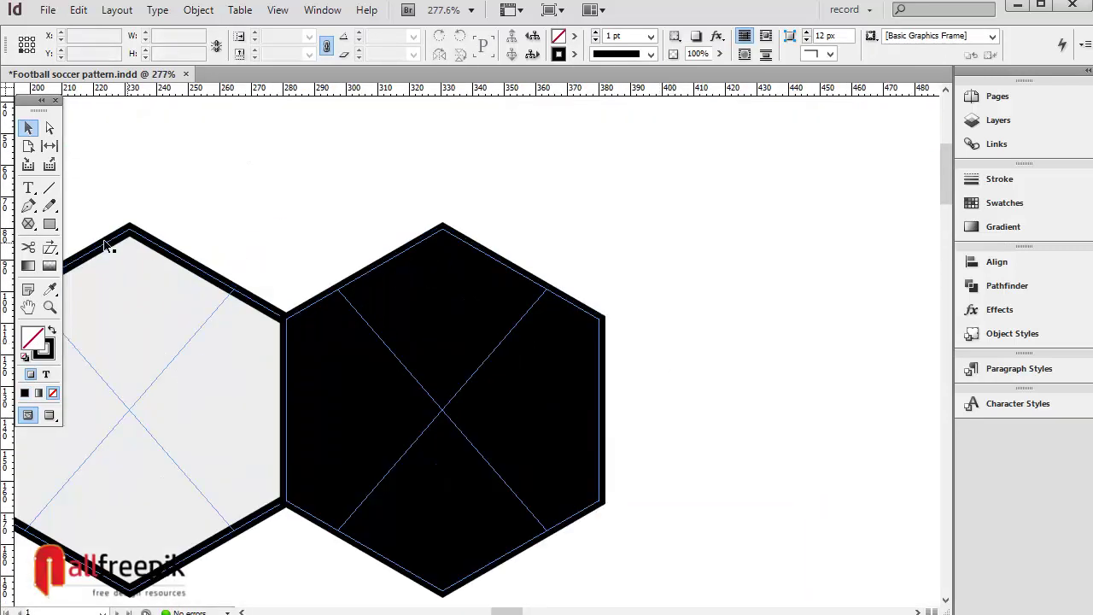
click(28, 208)
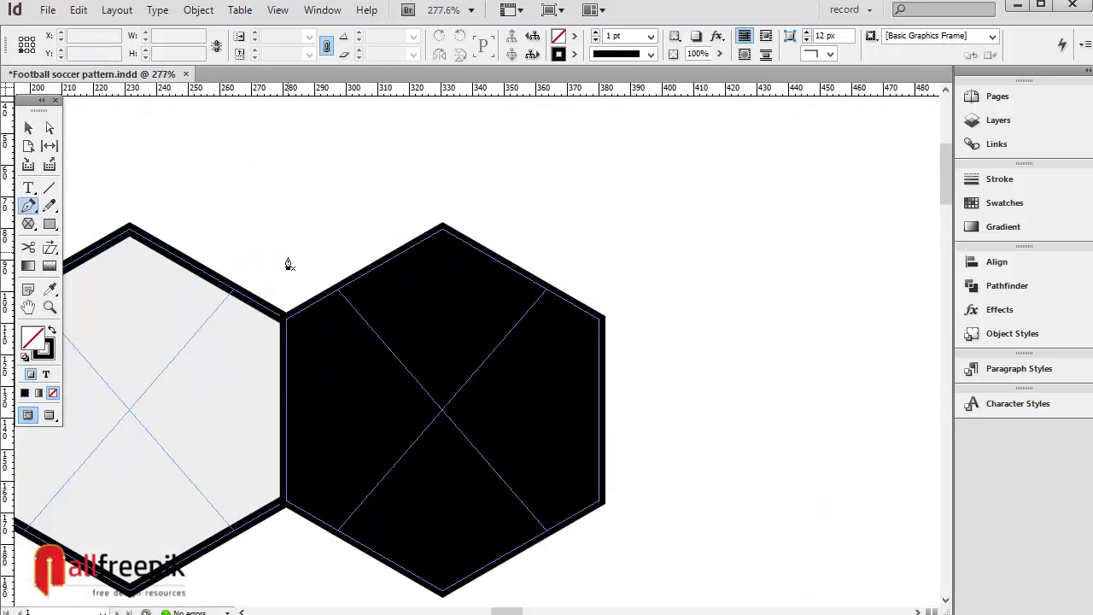
click(318, 320)
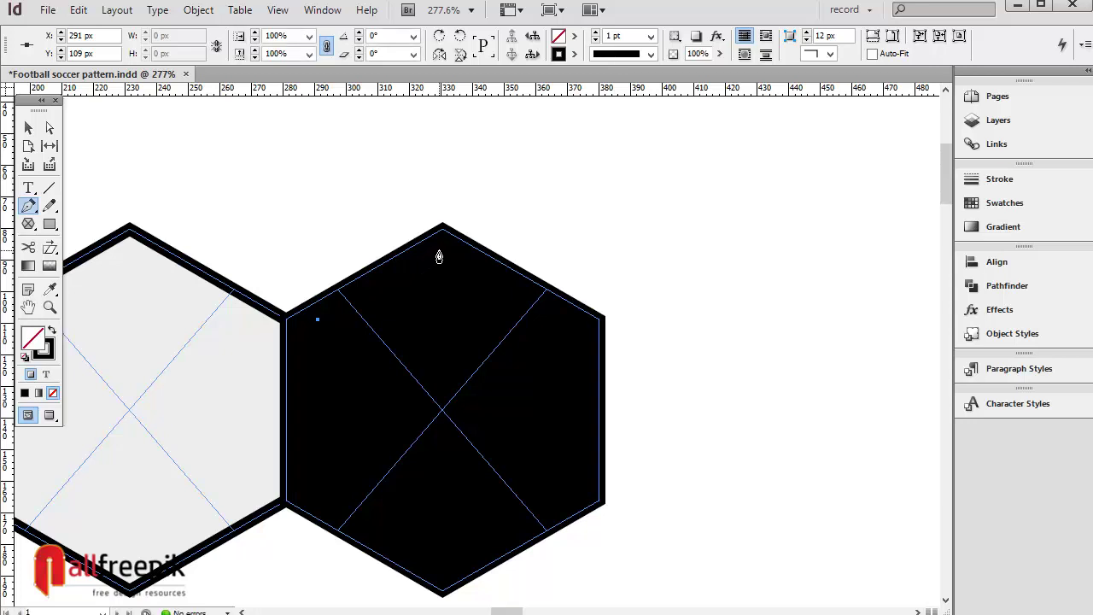
click(440, 248)
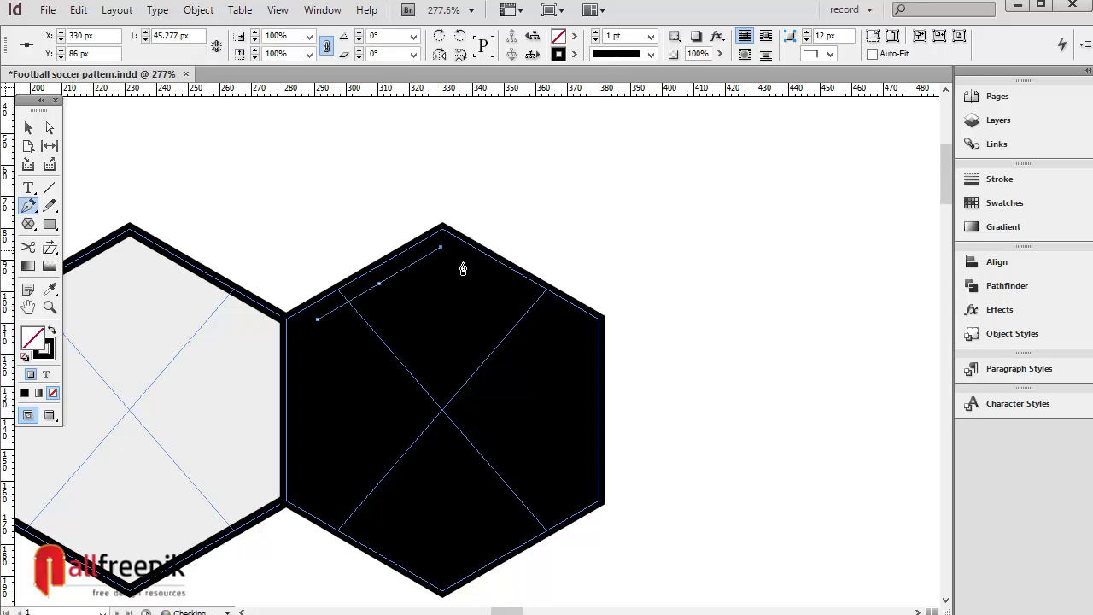
click(583, 326)
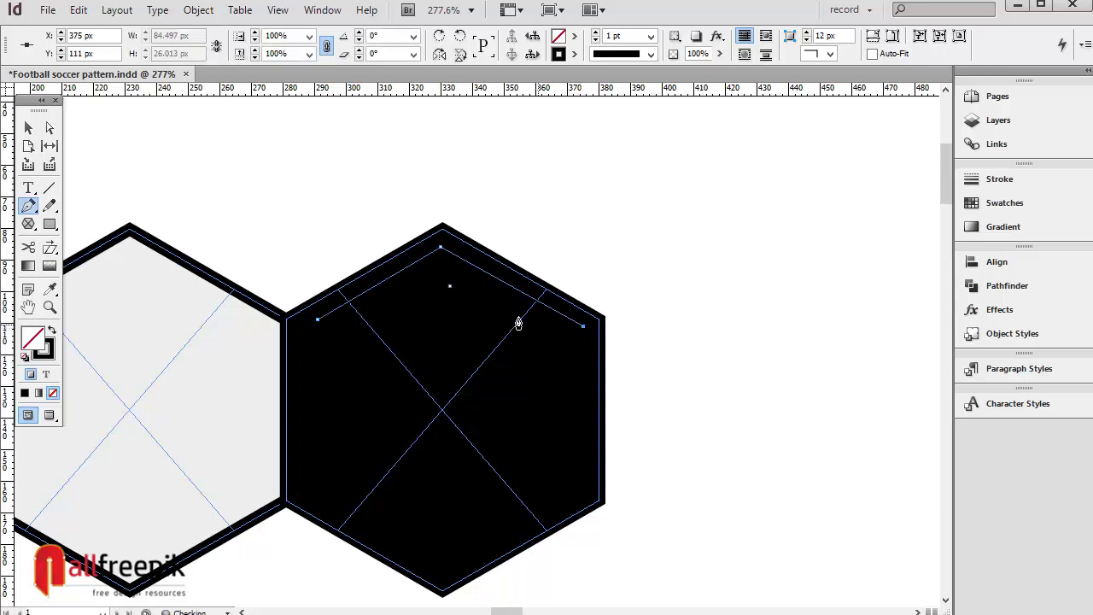
click(441, 272)
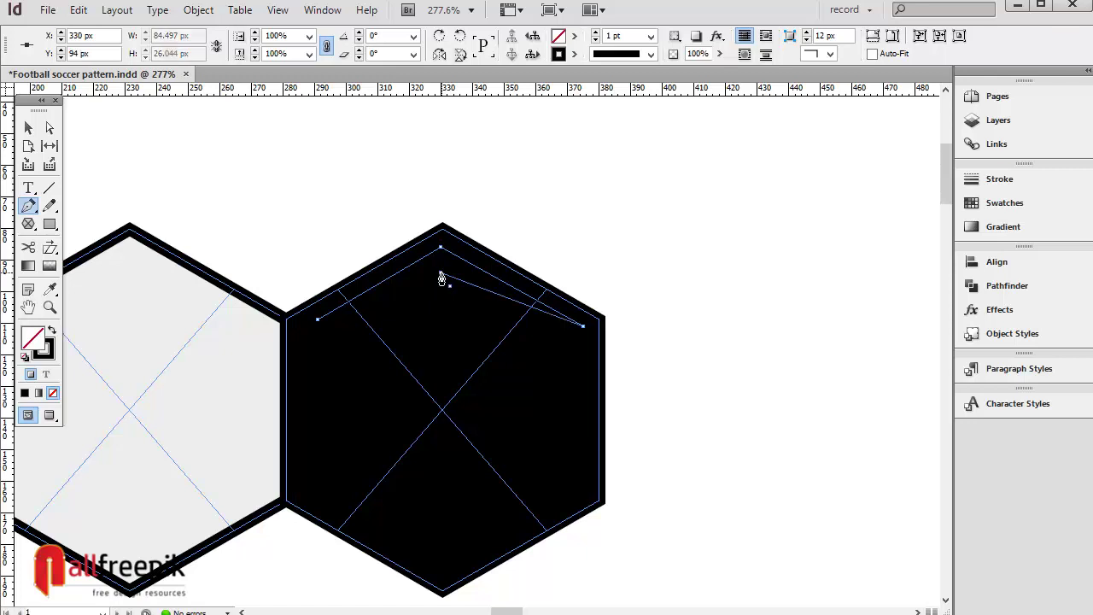
click(318, 321)
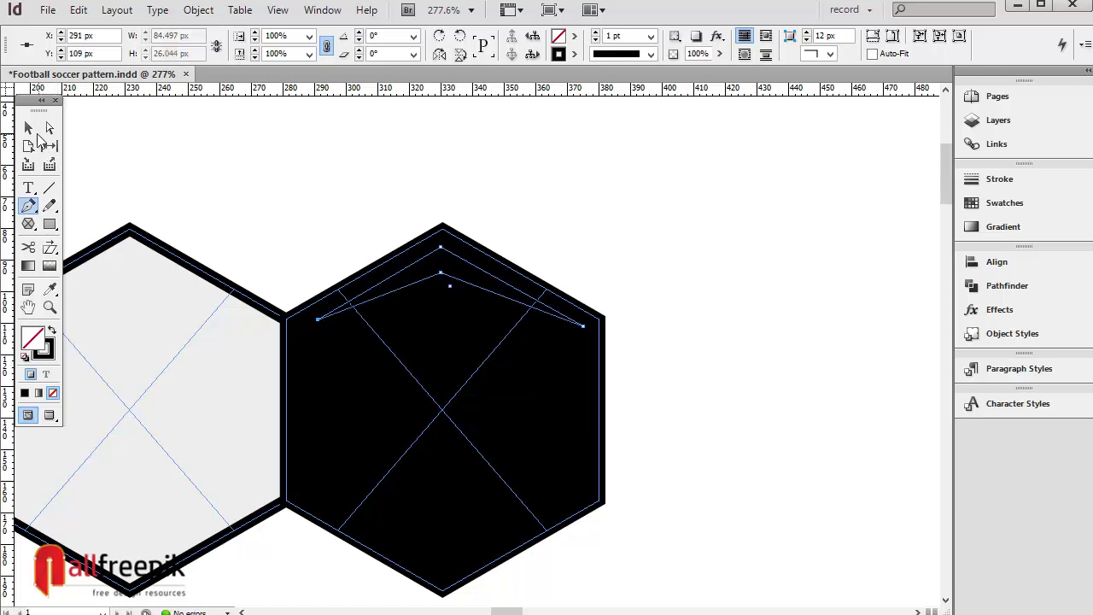
Fill the chevron highlight with a white-to-black linear gradient at a 90° angle.
click(28, 128)
drag(476, 288, 483, 290)
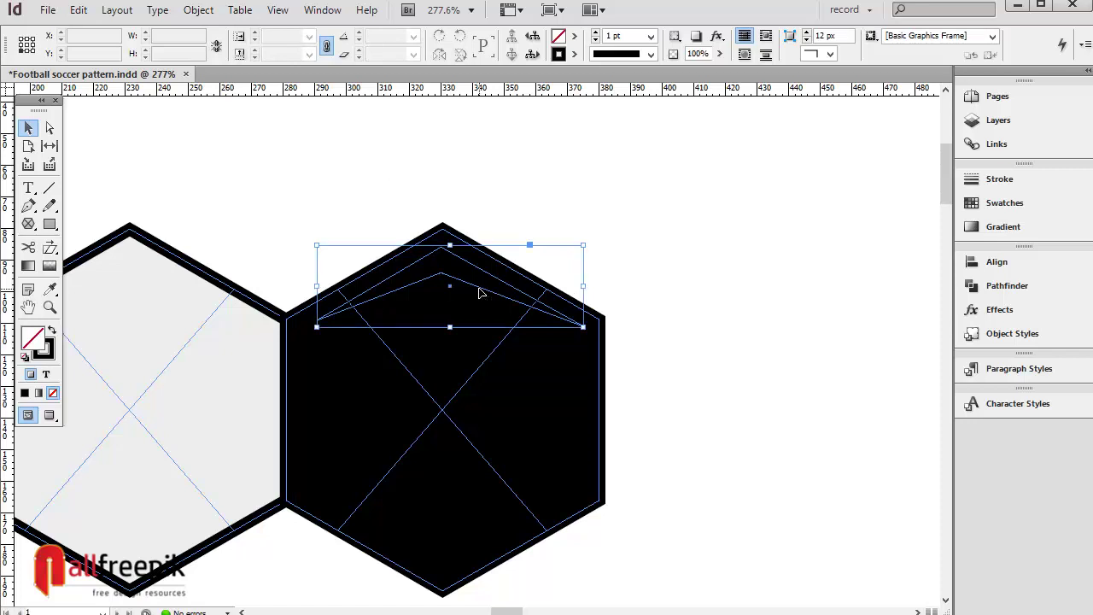
click(1003, 227)
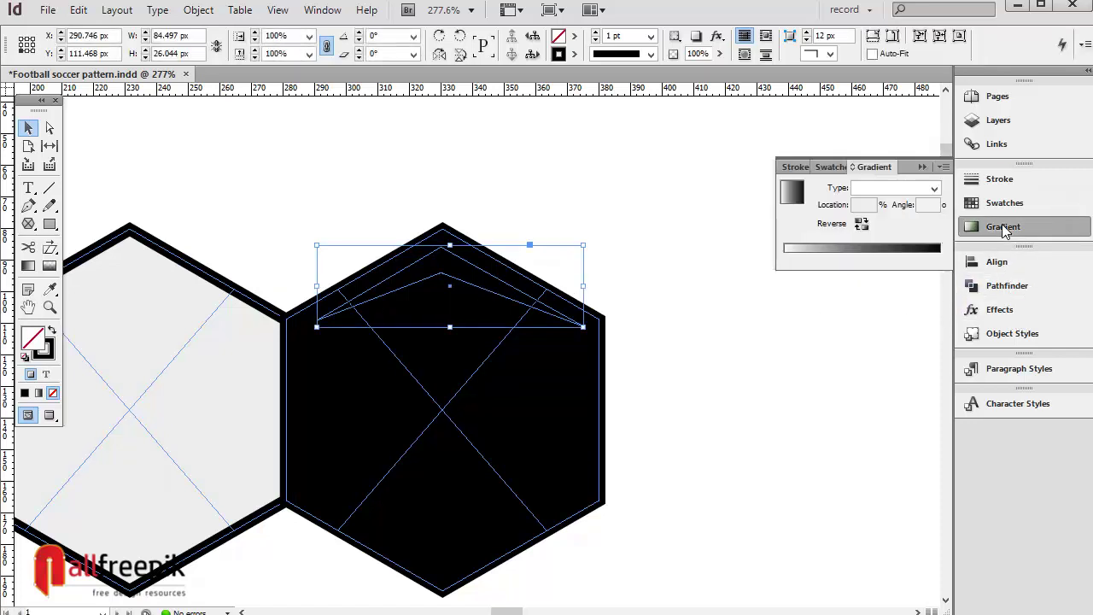
click(929, 251)
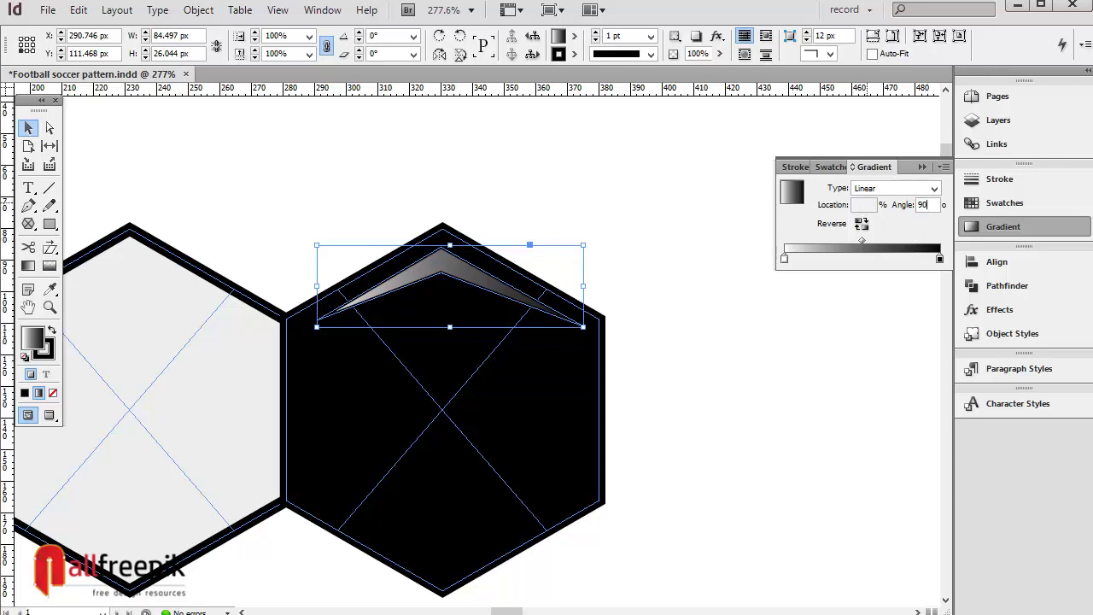
key(Return)
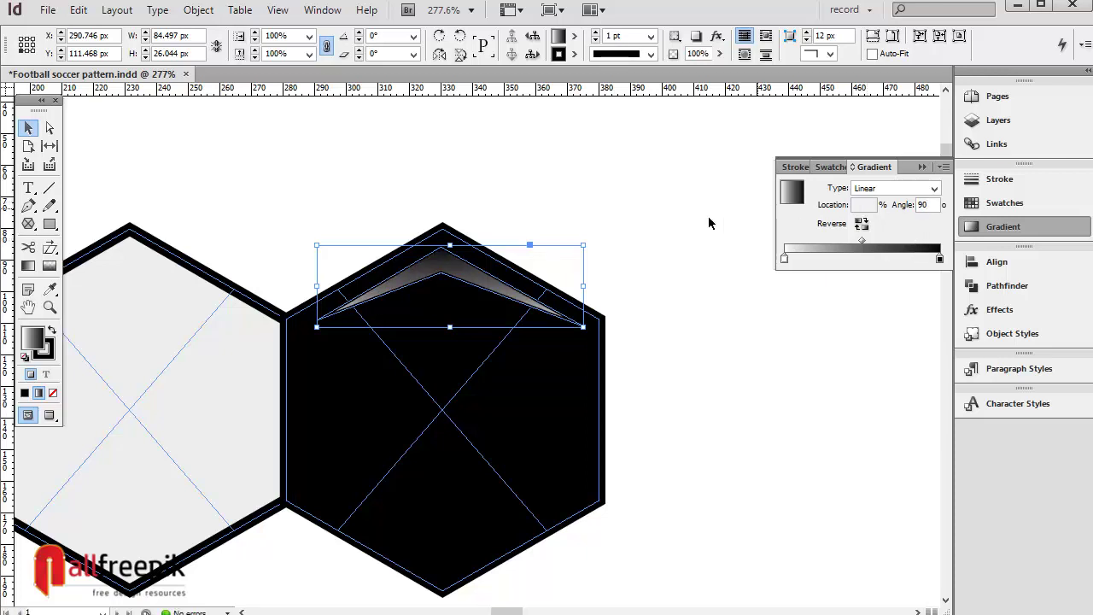
click(613, 205)
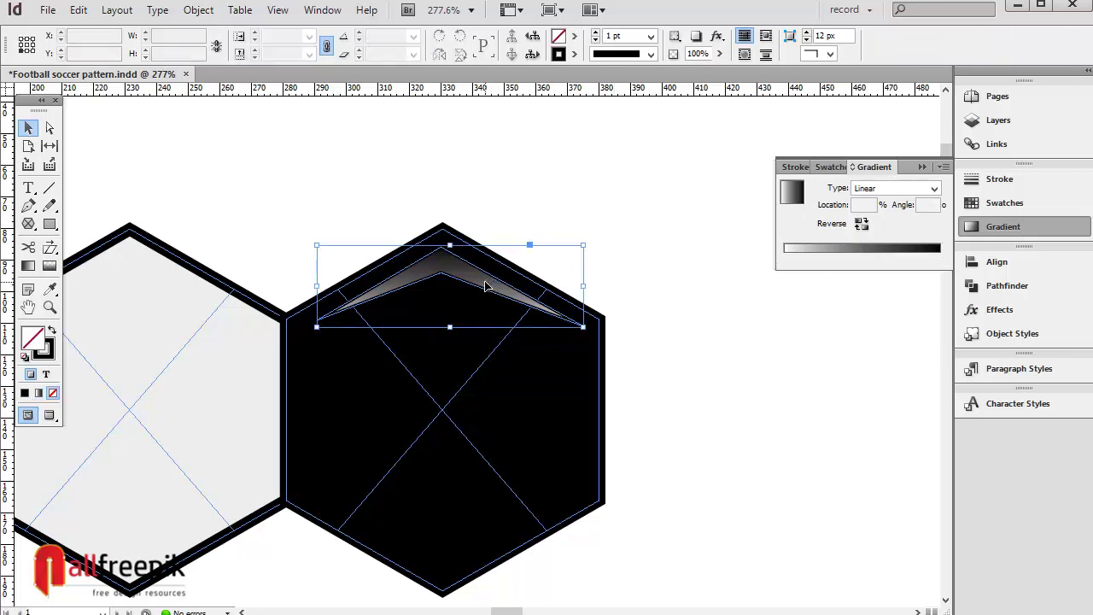
Remove the stroke from the chevron highlight and show the artwork in preview mode.
click(574, 54)
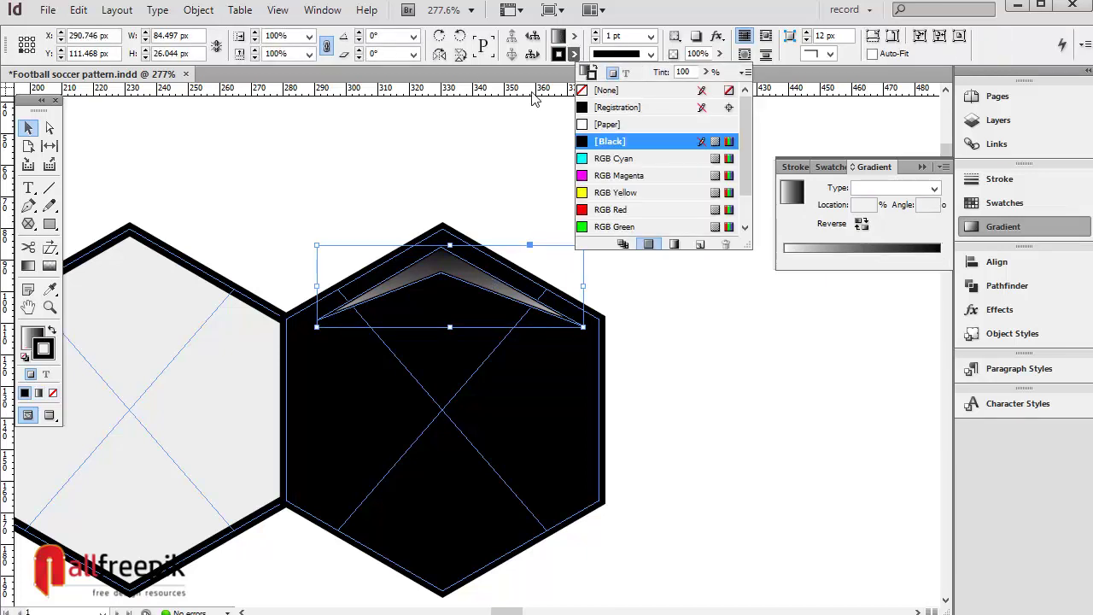
click(604, 90)
click(730, 408)
key(w)
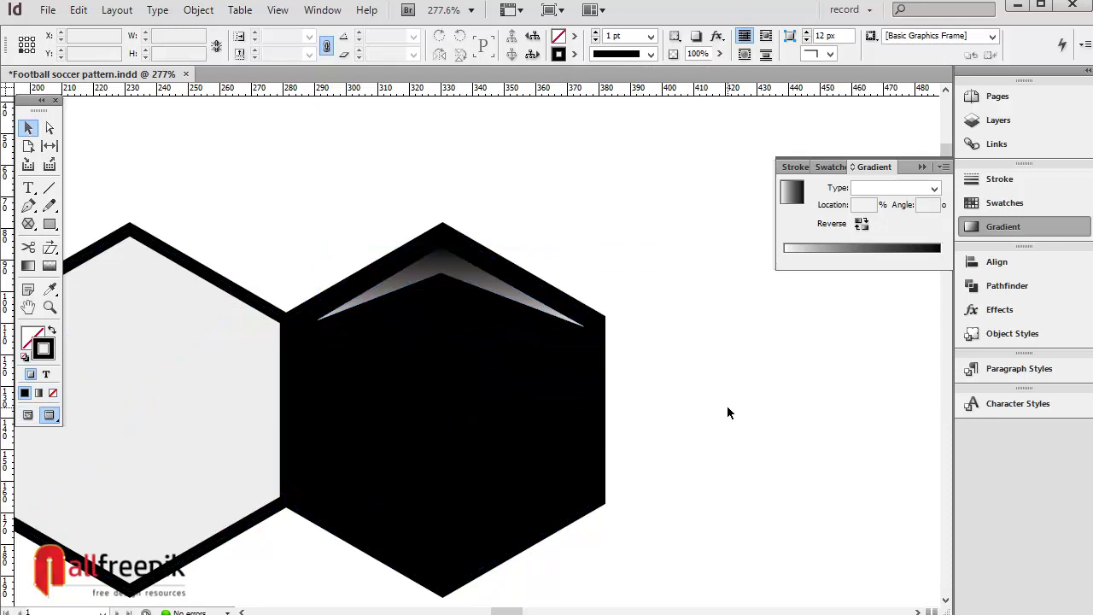
click(528, 308)
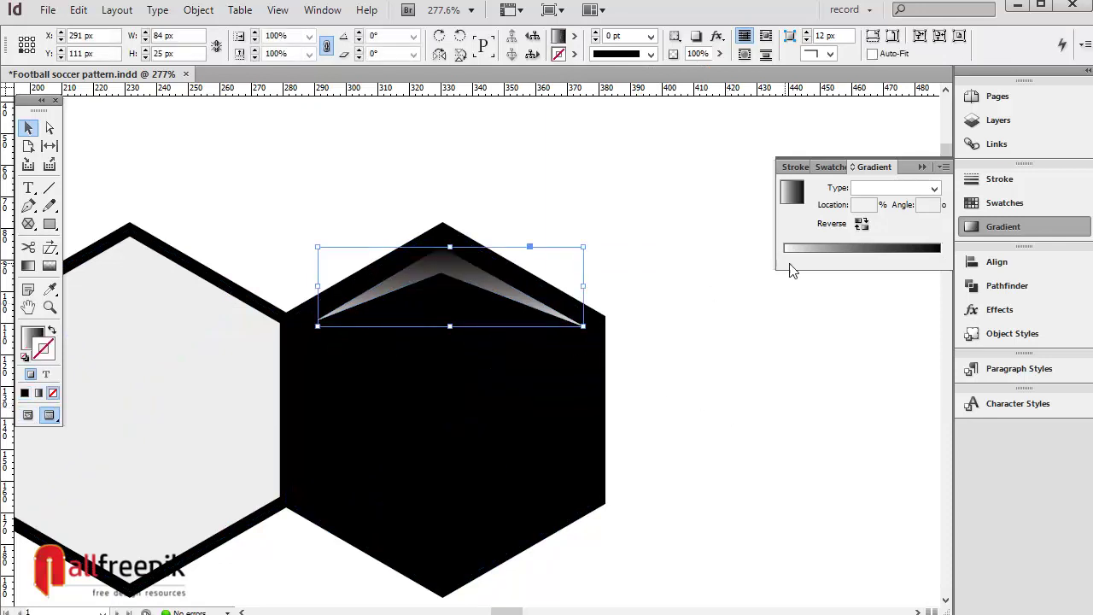
click(861, 224)
click(811, 389)
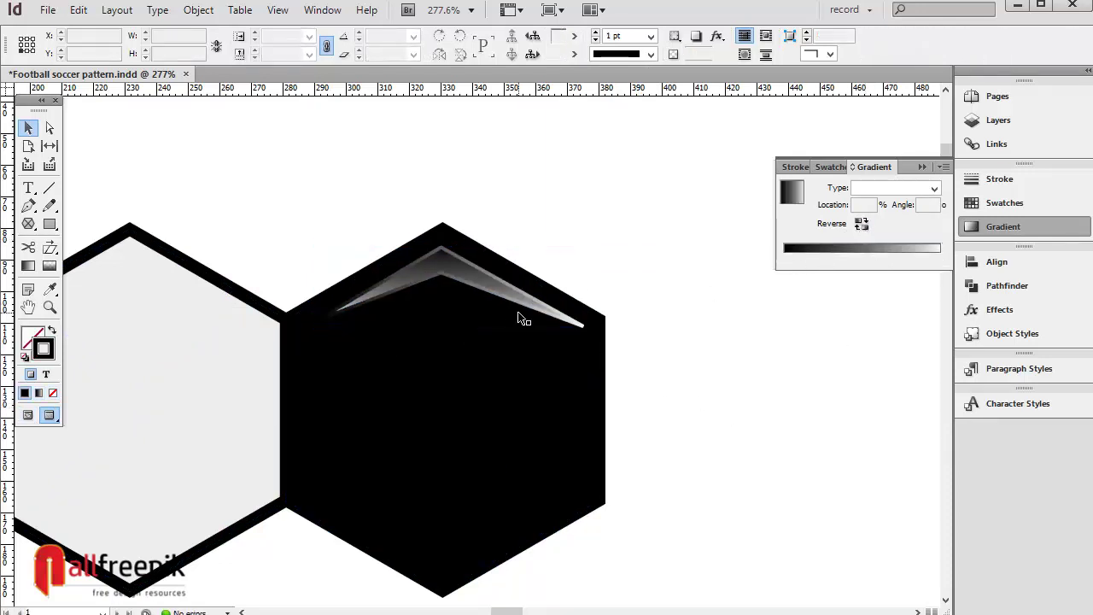
Reverse the chevron highlight's fill gradient so it runs from black to white.
click(513, 308)
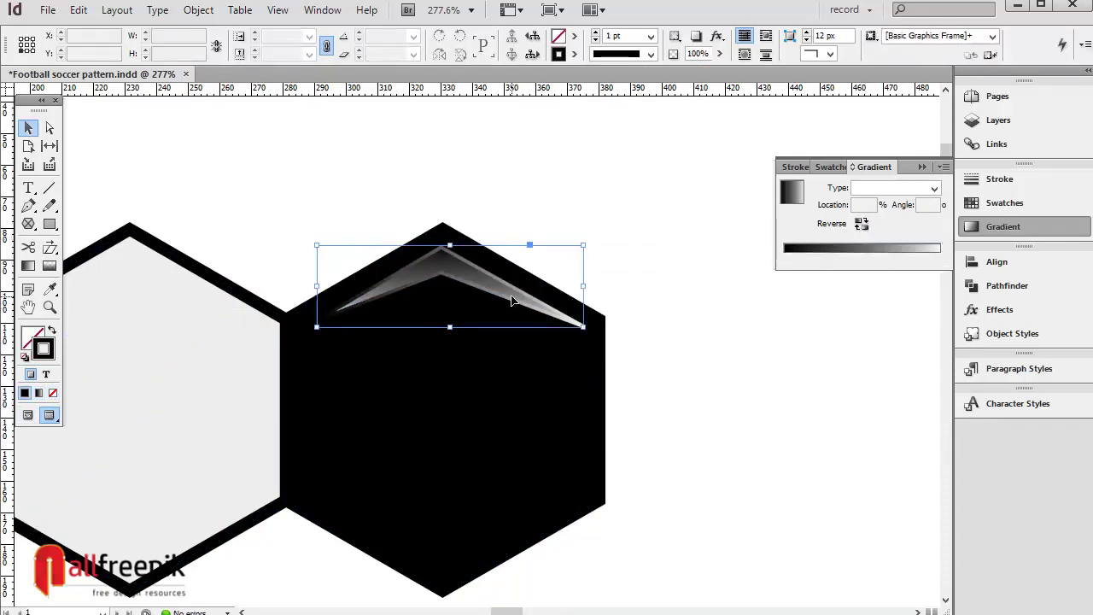
click(37, 338)
click(860, 224)
click(846, 365)
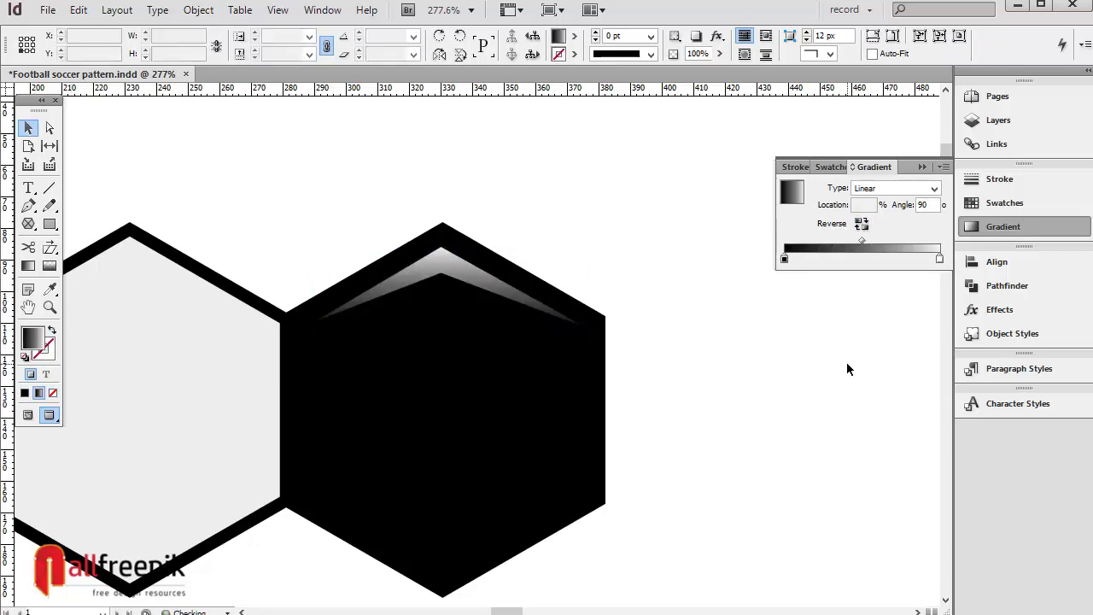
Start a Step and Repeat grid of the three hexagons with 1 row, 5 columns and a 0 px vertical offset.
key(ctrl+0)
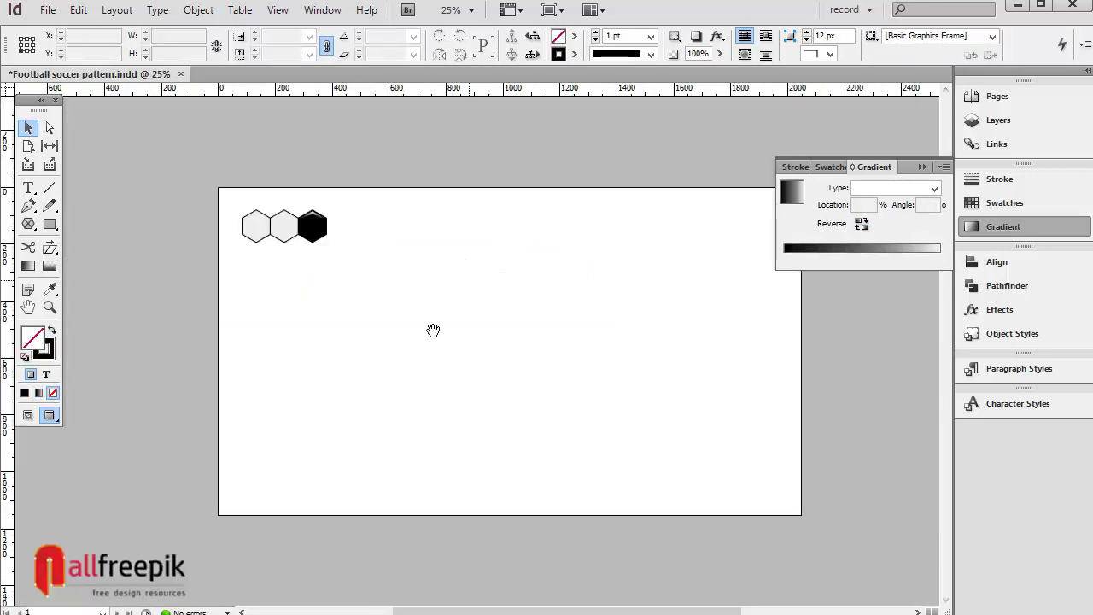
key(ctrl+a)
click(81, 13)
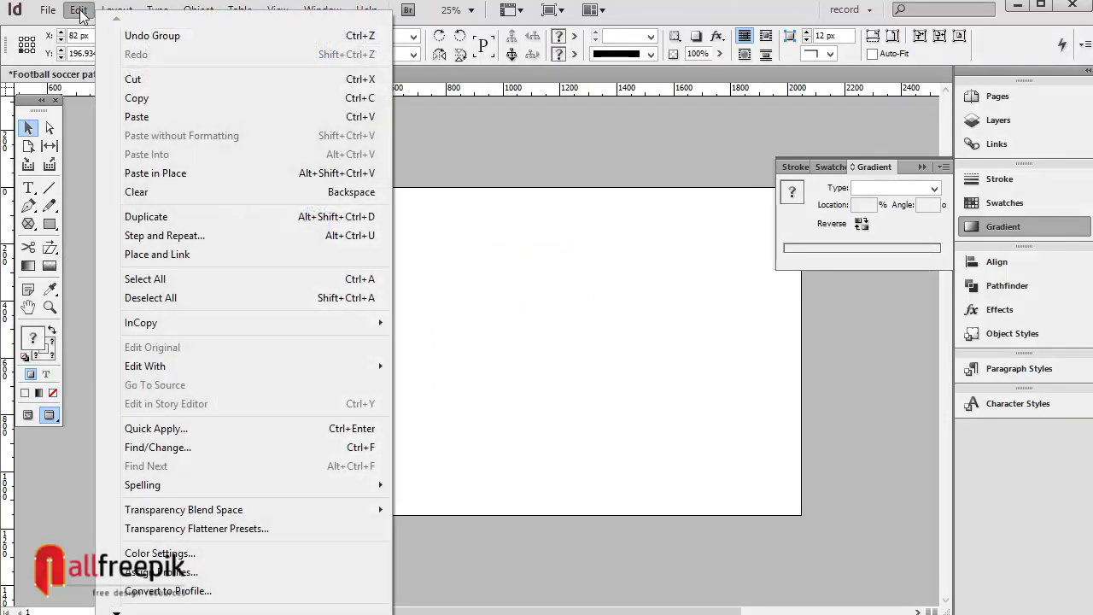
click(180, 236)
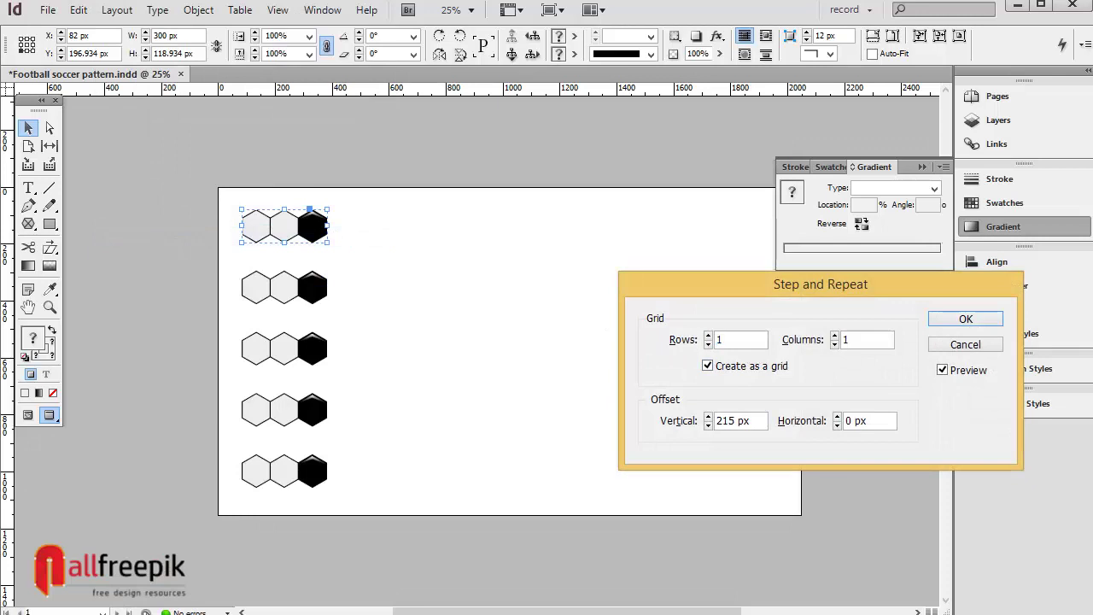
key(Tab)
key(Tab)
key(Tab)
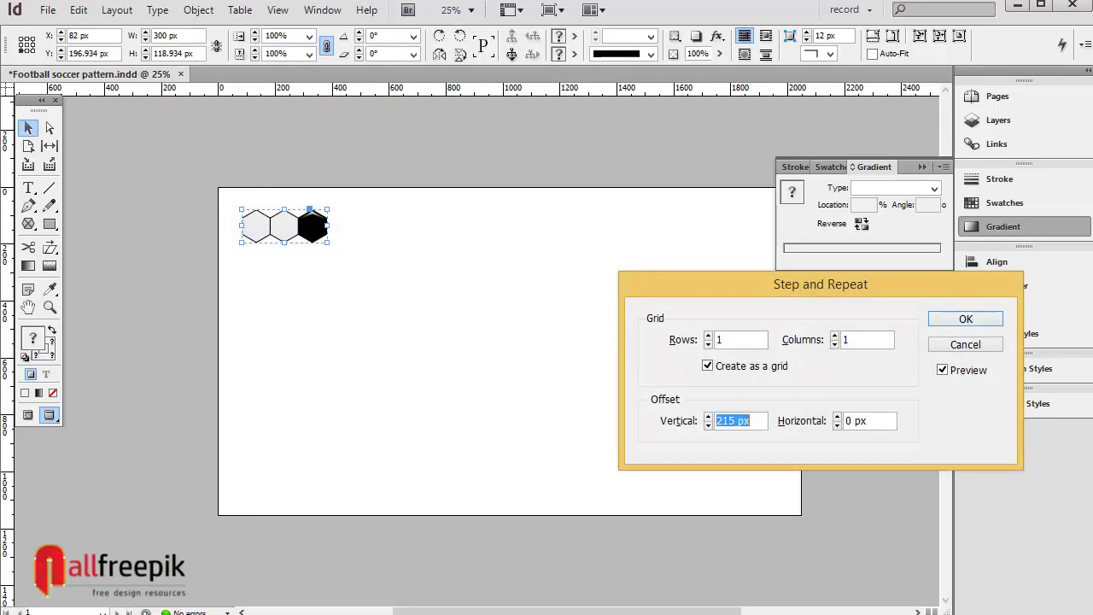
text(0)
key(Tab)
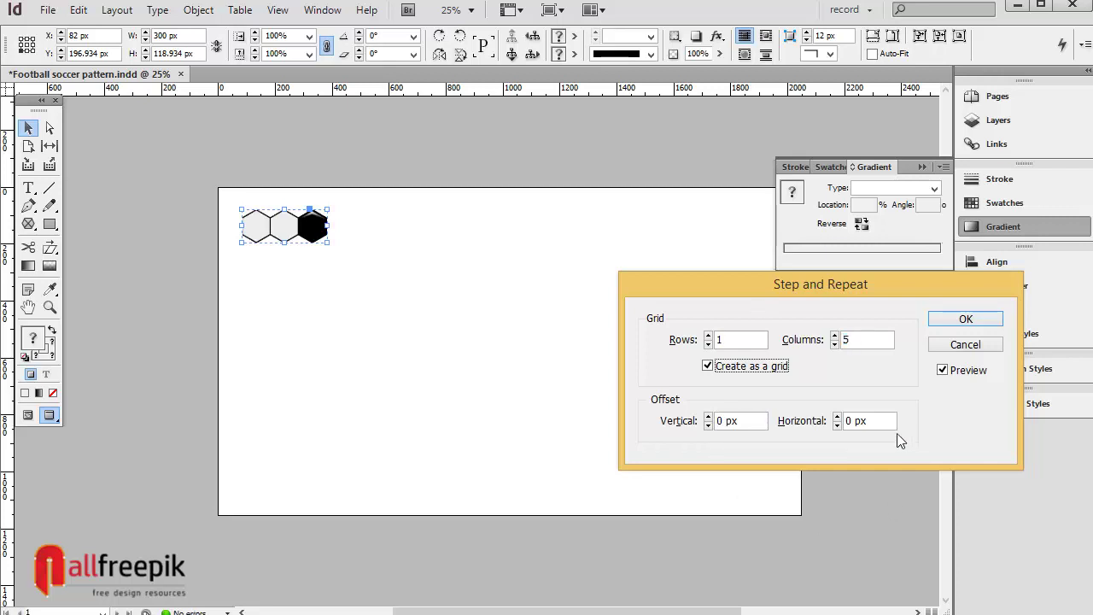
Set the horizontal offset to 300 px and the columns to 7, and create the repeated row.
drag(878, 423, 837, 422)
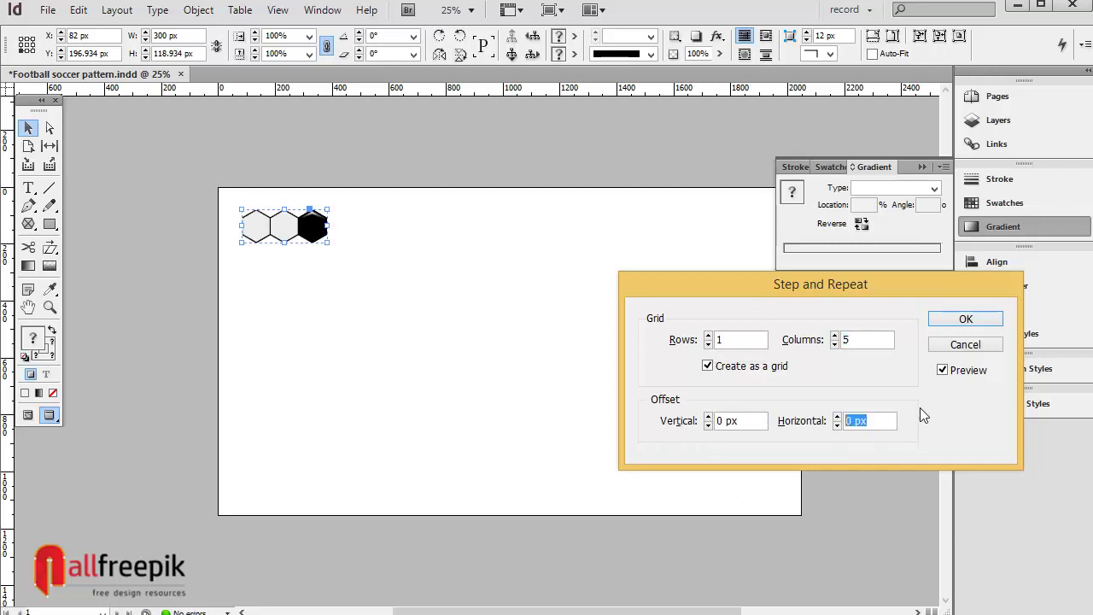
text(300)
key(Tab)
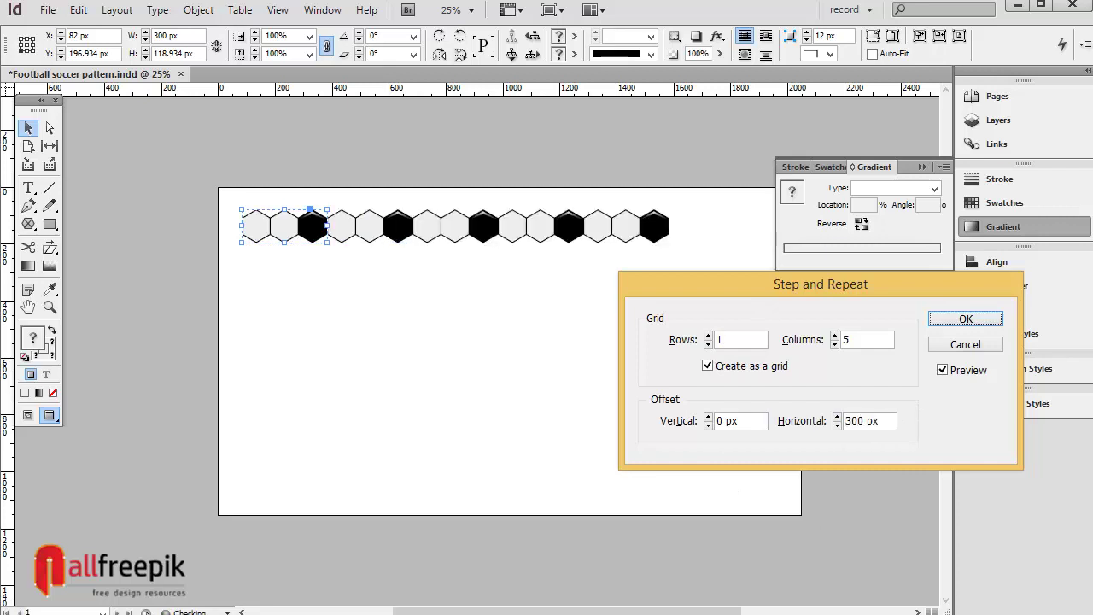
click(836, 336)
click(836, 337)
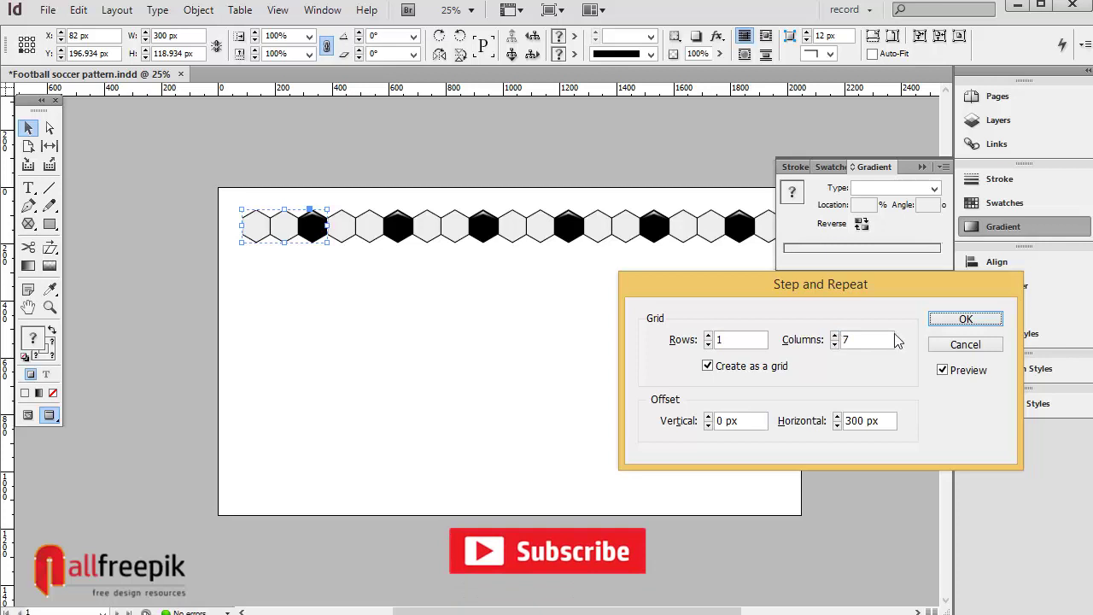
click(966, 319)
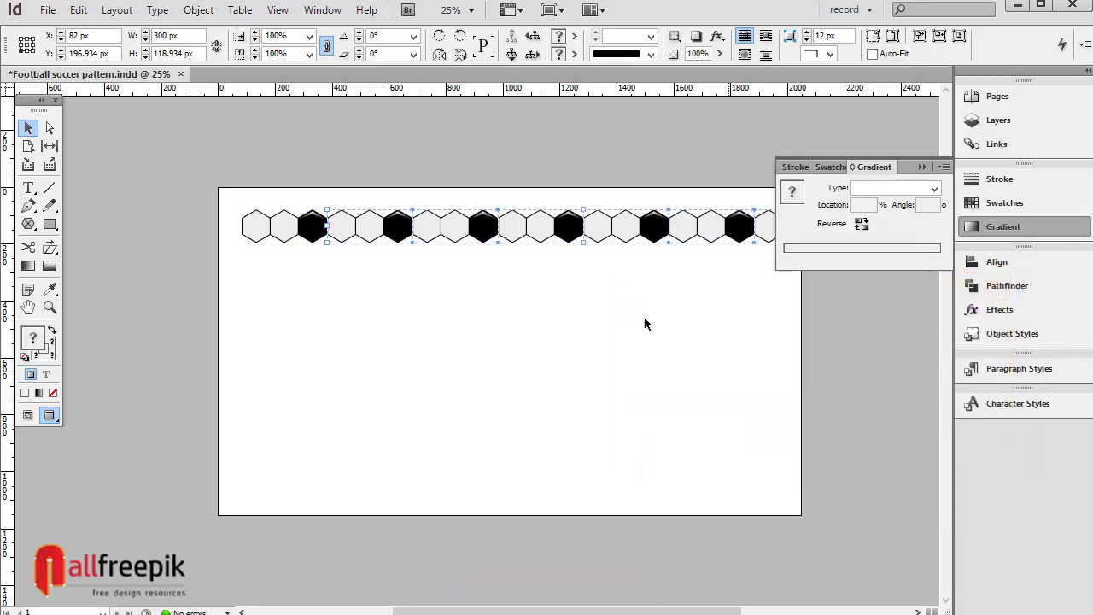
Put away the gradient settings and group all hexagons of the repeated row into one object.
click(561, 349)
drag(561, 349, 538, 387)
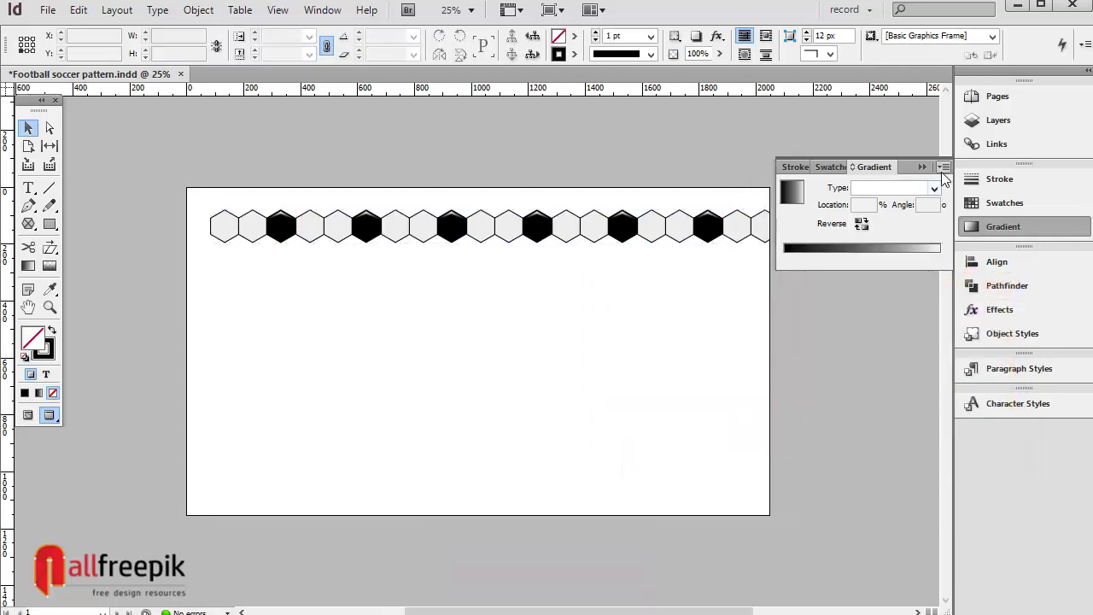
click(923, 167)
drag(841, 299, 470, 218)
click(571, 363)
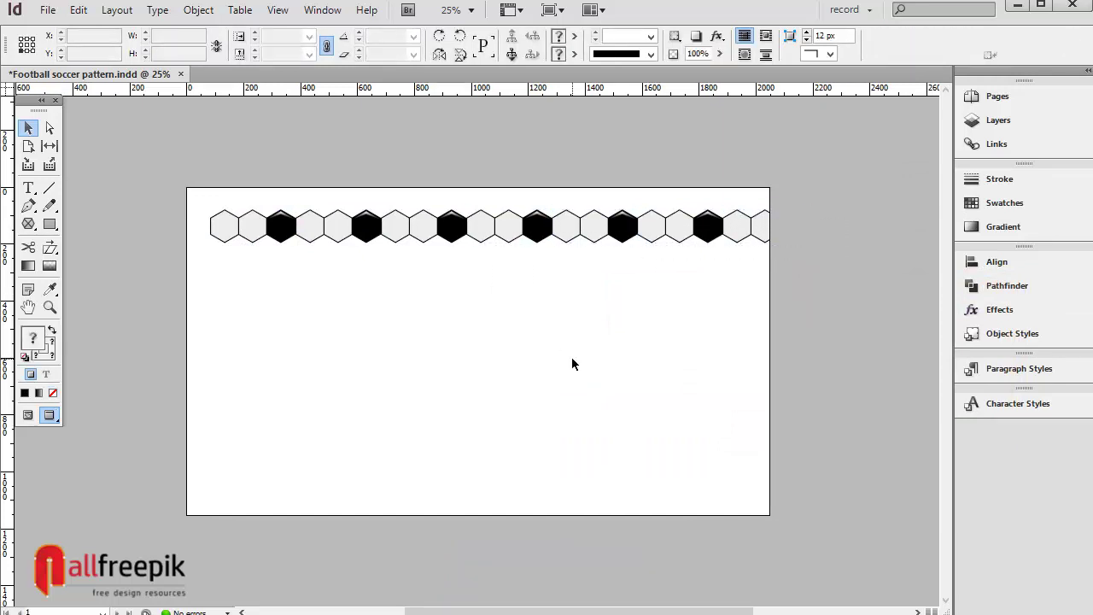
key(w)
drag(207, 196, 854, 297)
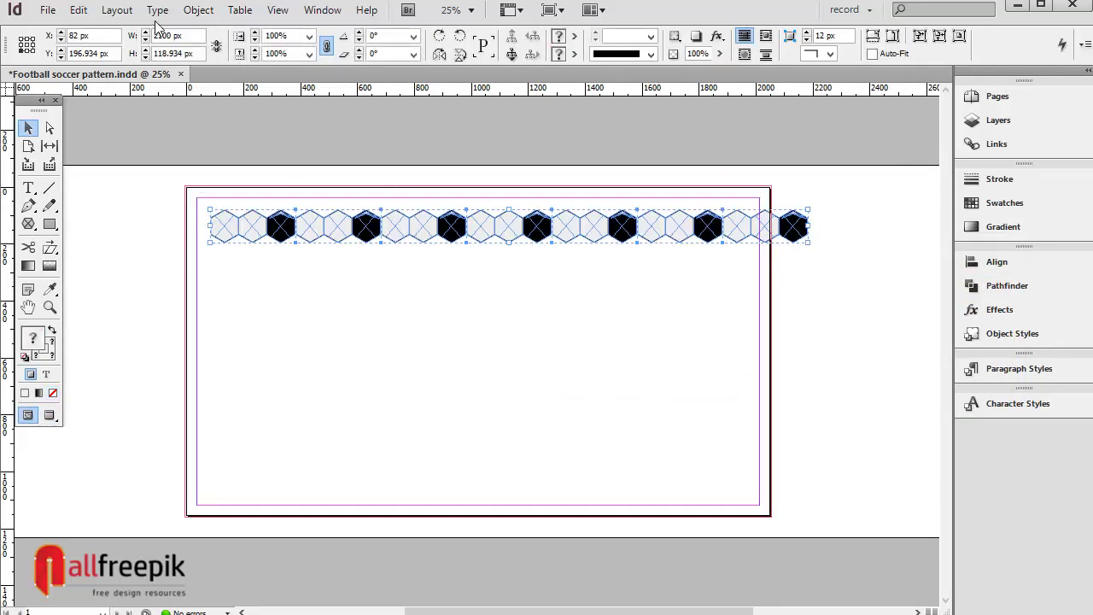
click(198, 9)
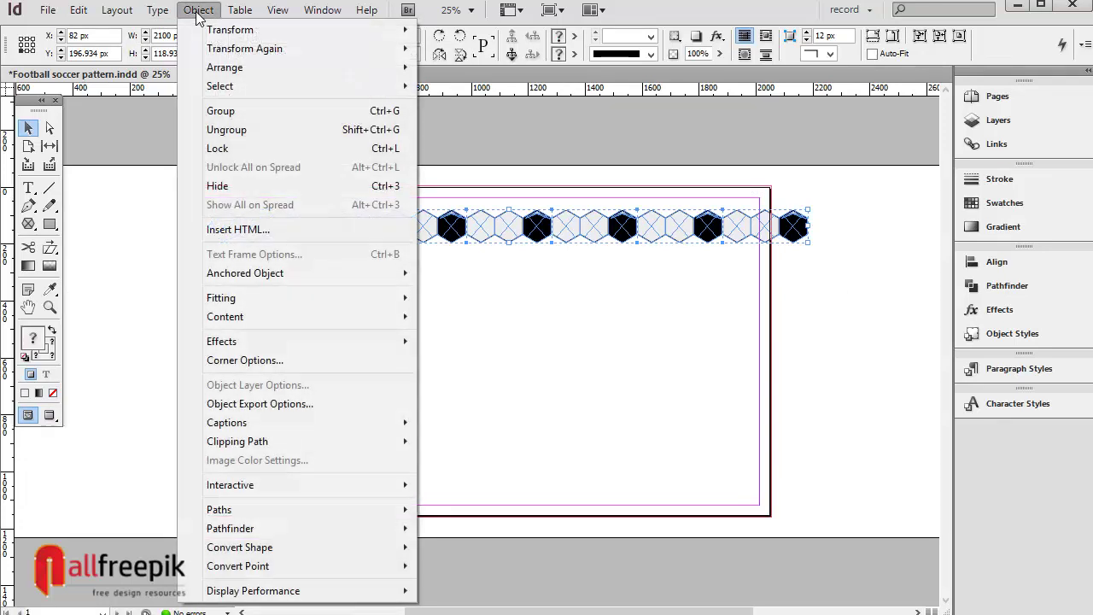
click(234, 116)
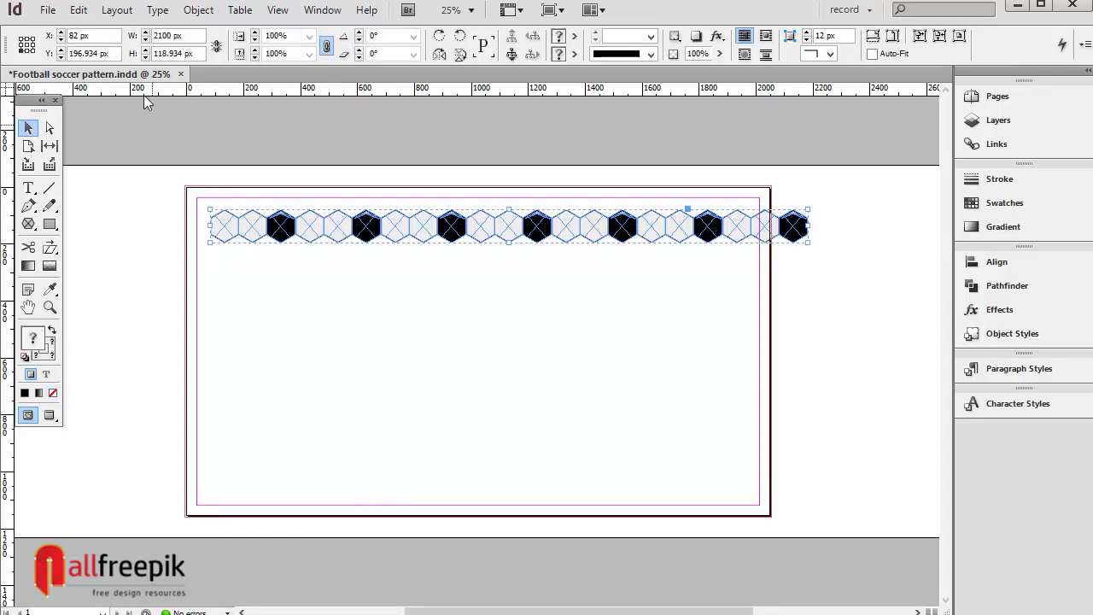
Copy the grouped hexagon row and paste the duplicate in place.
click(77, 10)
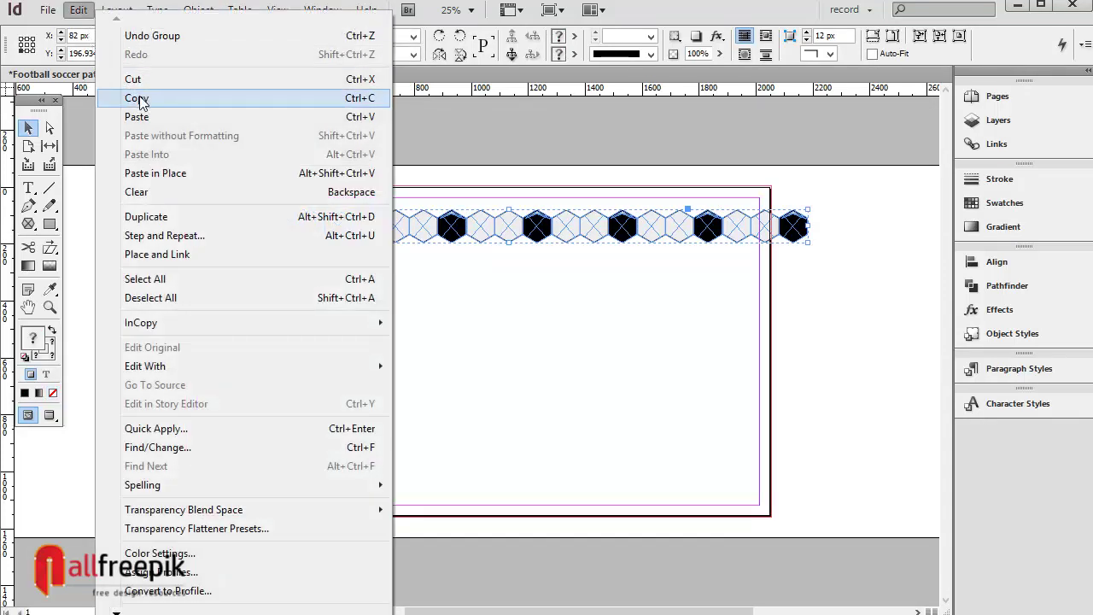
click(138, 100)
click(78, 9)
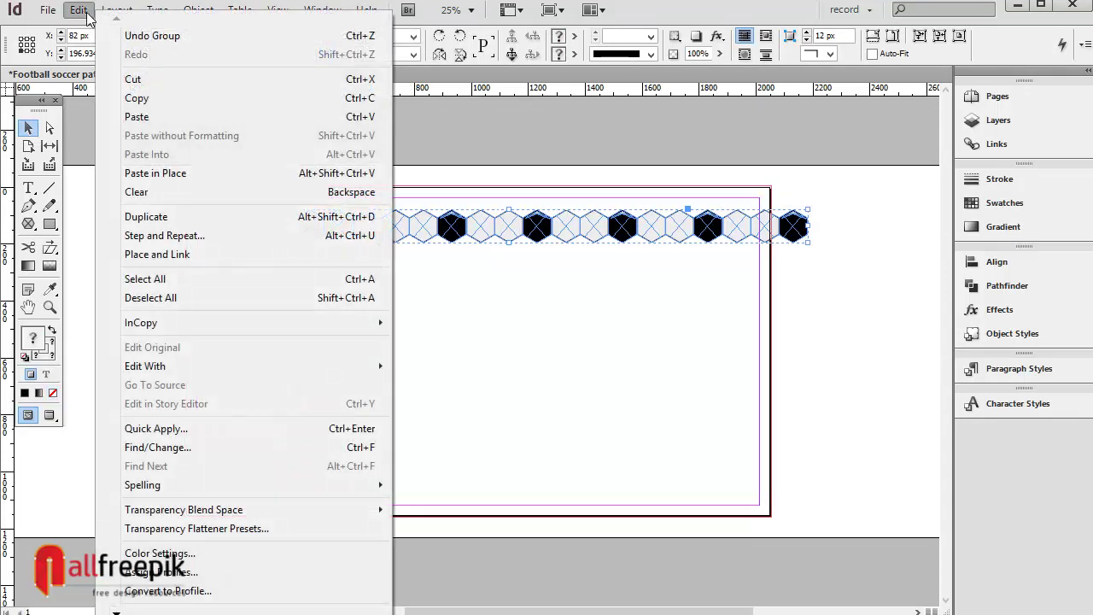
click(158, 174)
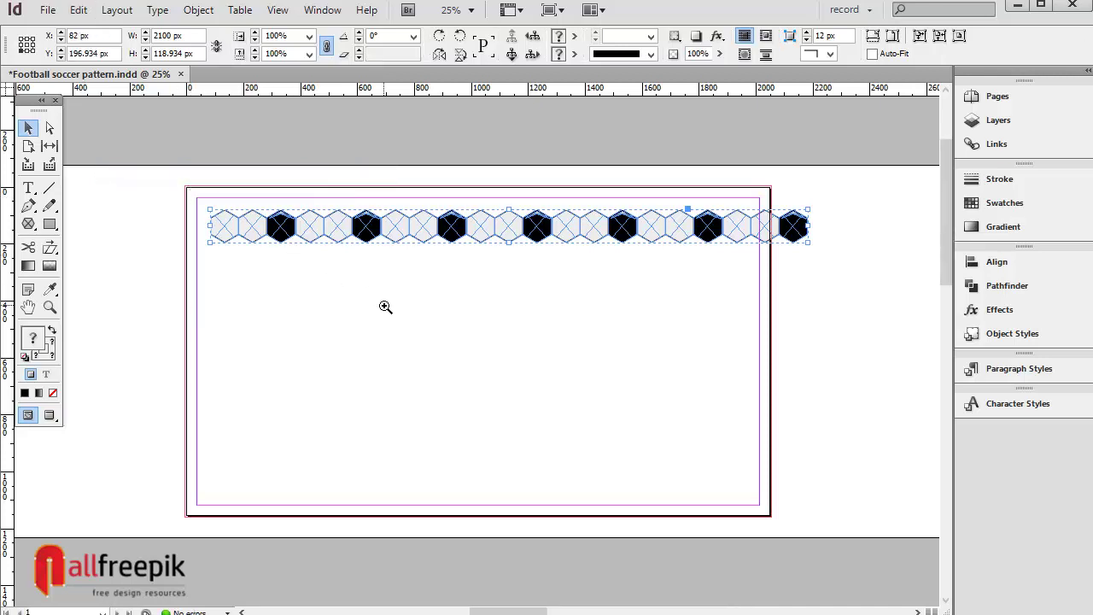
Move the duplicate row down and left to about X -66 px, Y 282 px, nesting its hexagons against the first row.
drag(385, 306, 197, 185)
drag(456, 262, 263, 370)
click(405, 481)
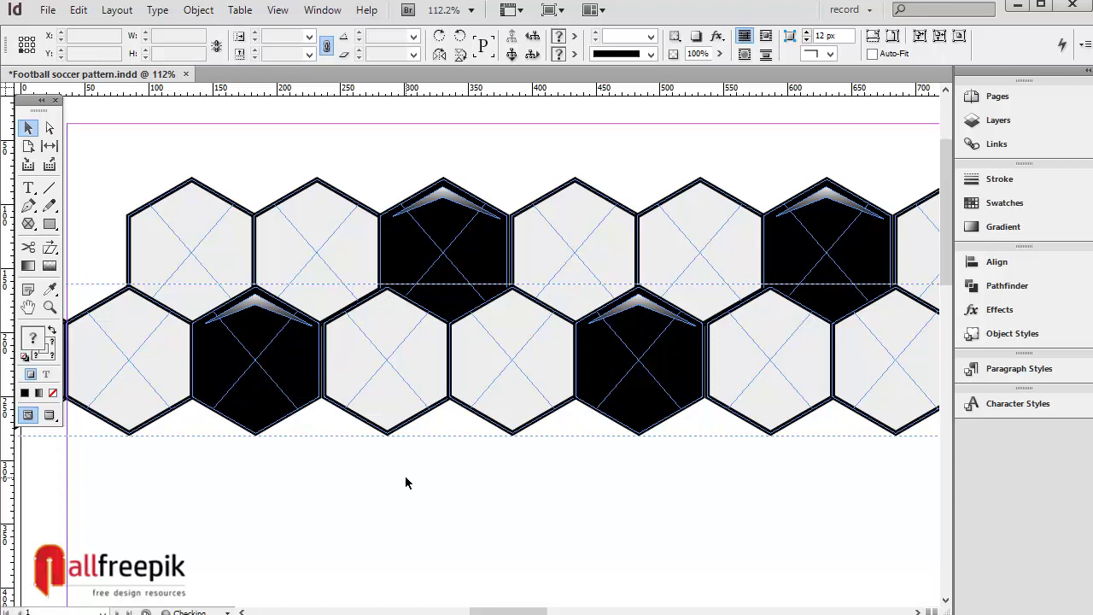
click(512, 372)
key(ctrl+minus)
key(ctrl+minus)
key(ctrl+minus)
key(ctrl+minus)
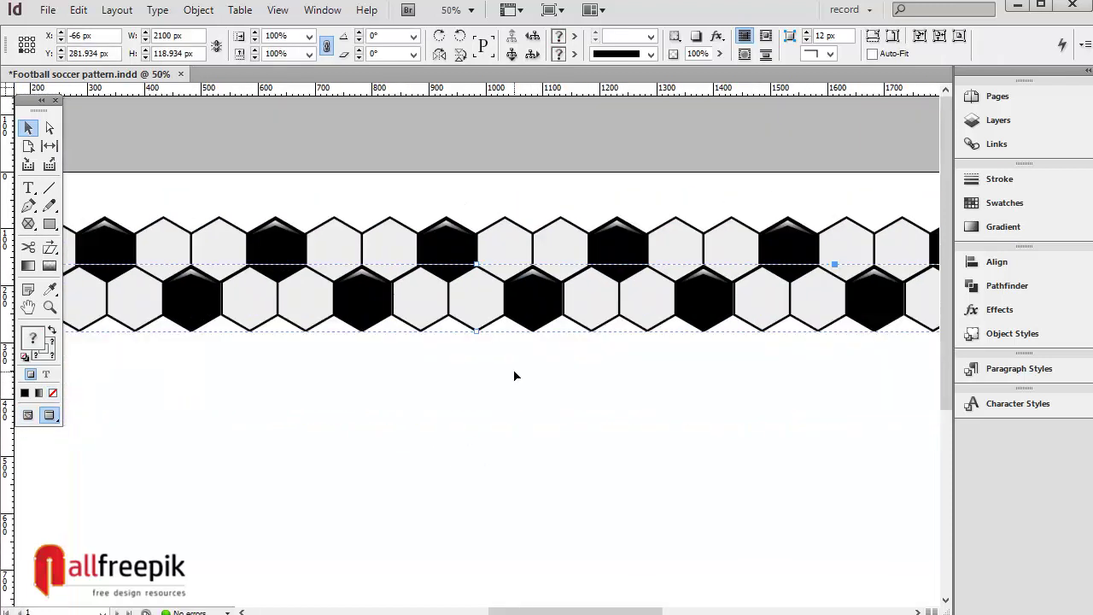
click(563, 303)
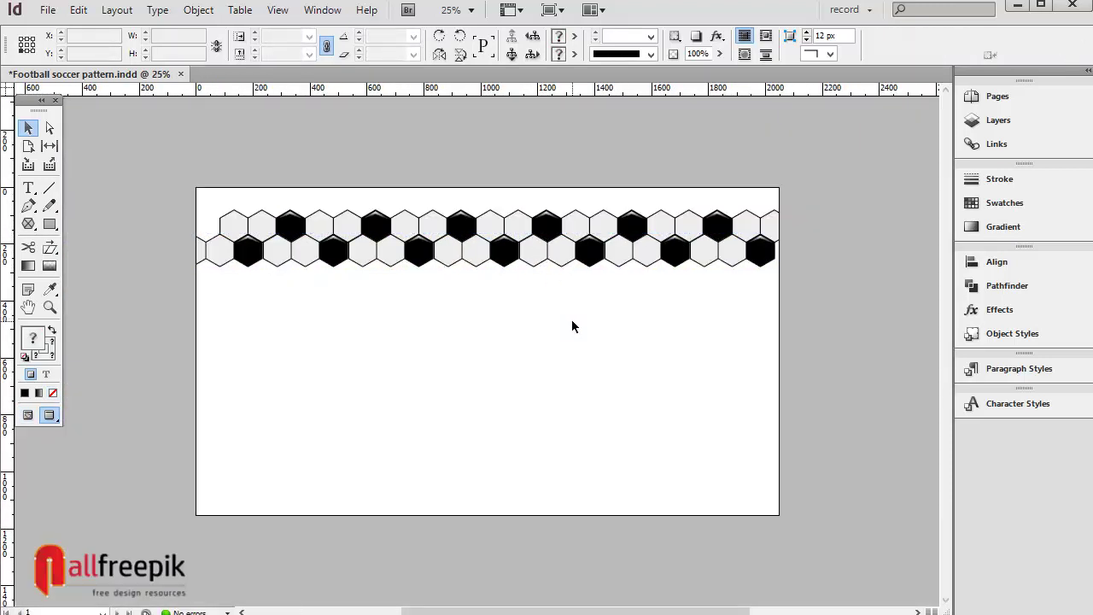
Start a Step and Repeat grid of both hexagon rows with 1 column and a 0 px horizontal offset.
key(w)
click(342, 209)
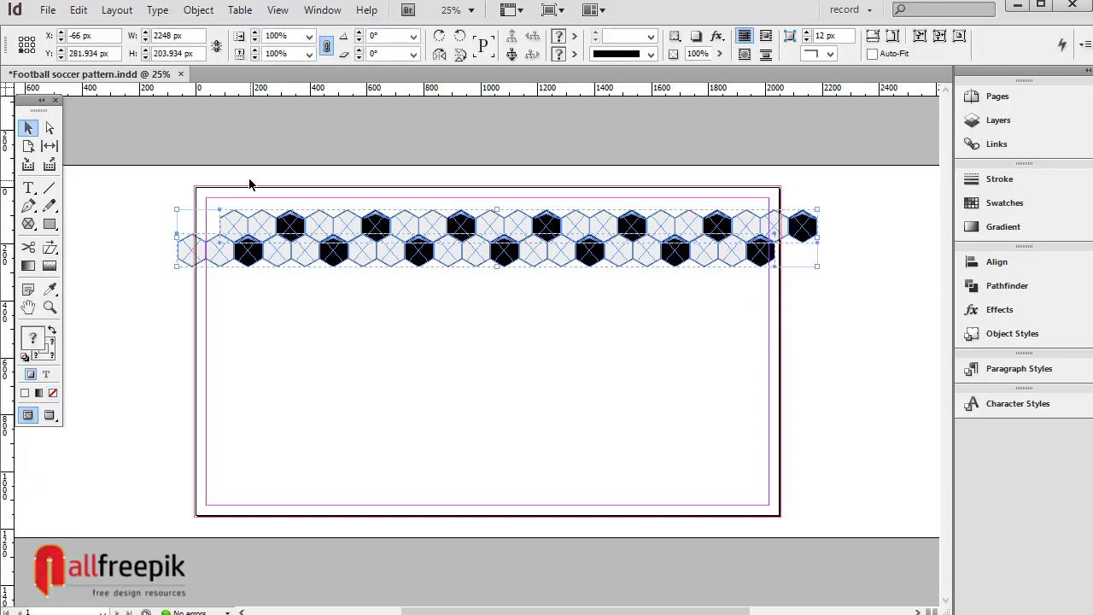
drag(174, 188, 574, 306)
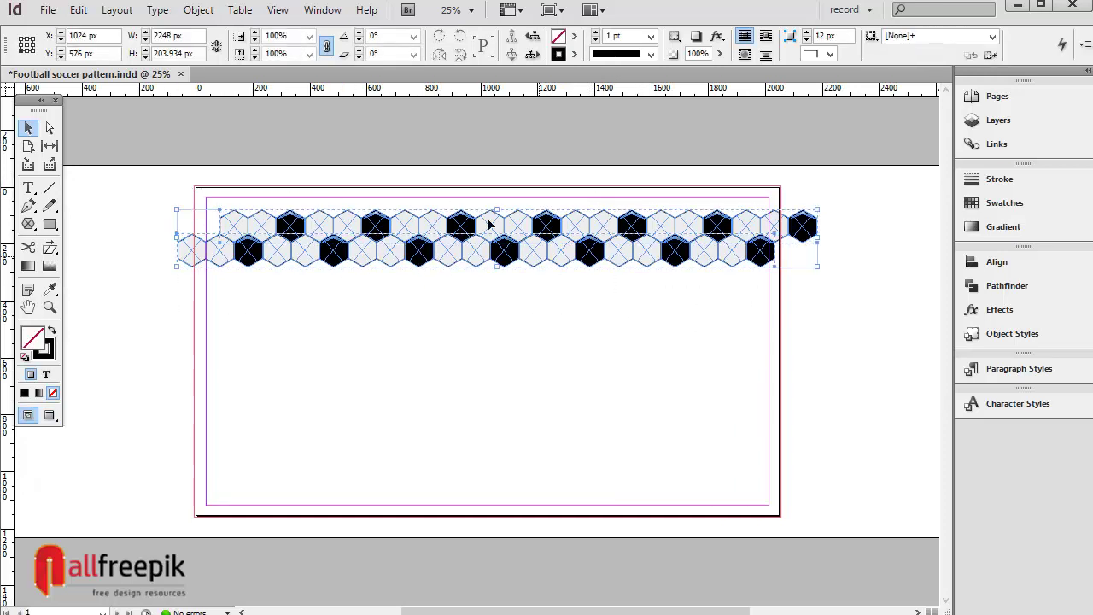
click(79, 10)
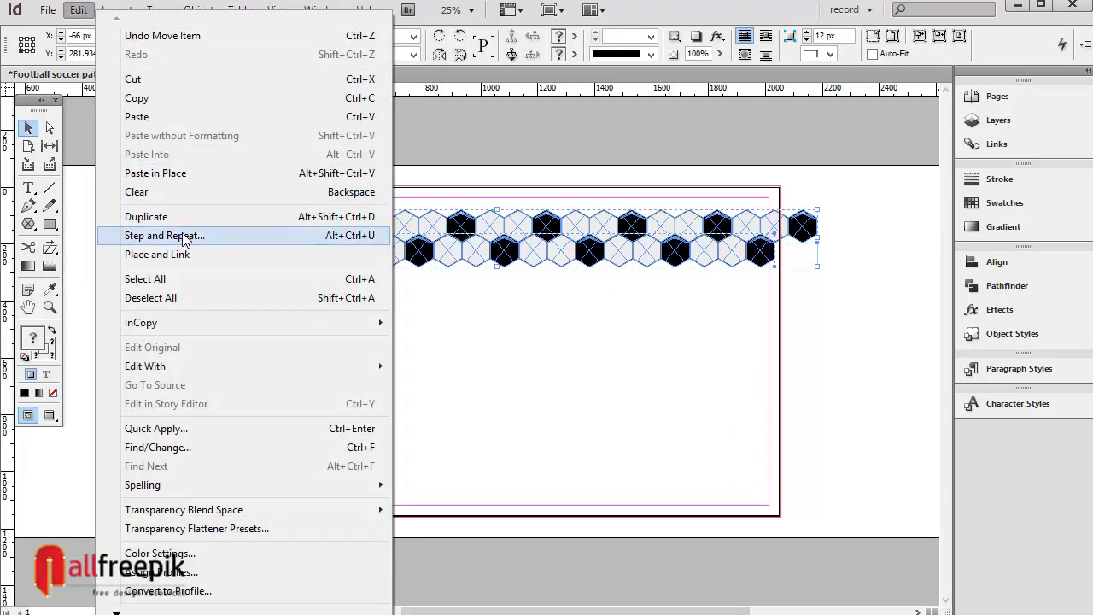
click(165, 236)
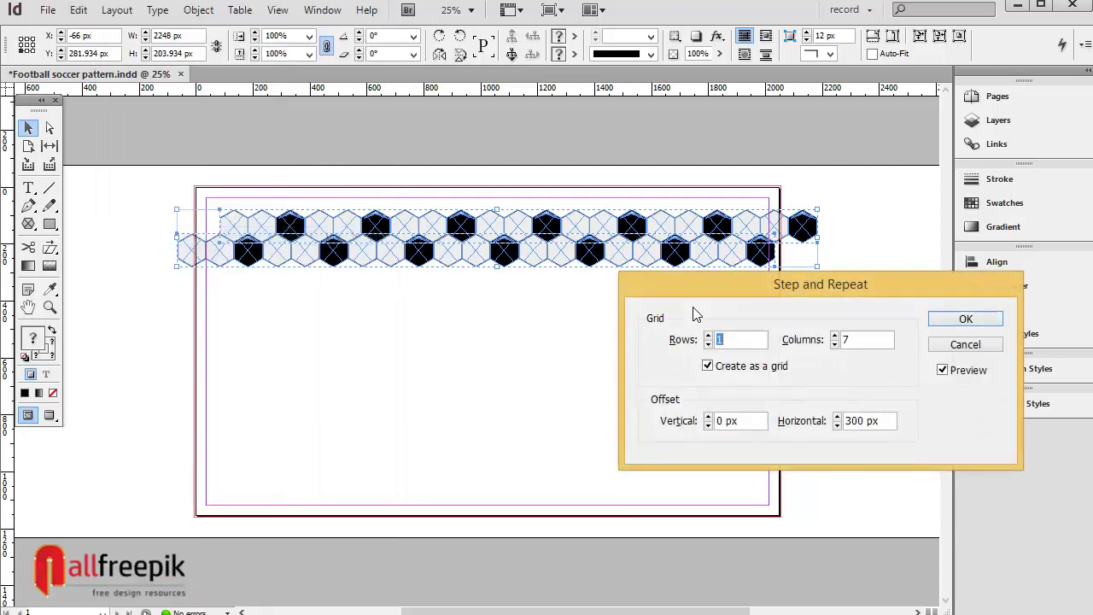
drag(863, 343, 824, 342)
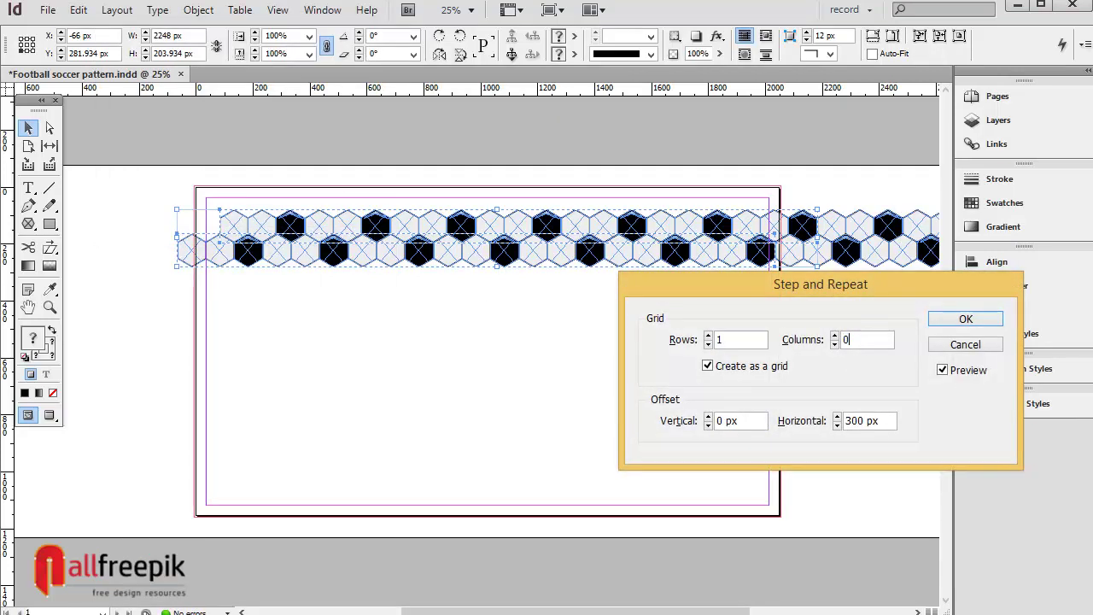
key(BackSpace)
text(1)
key(Tab)
key(Tab)
text(0)
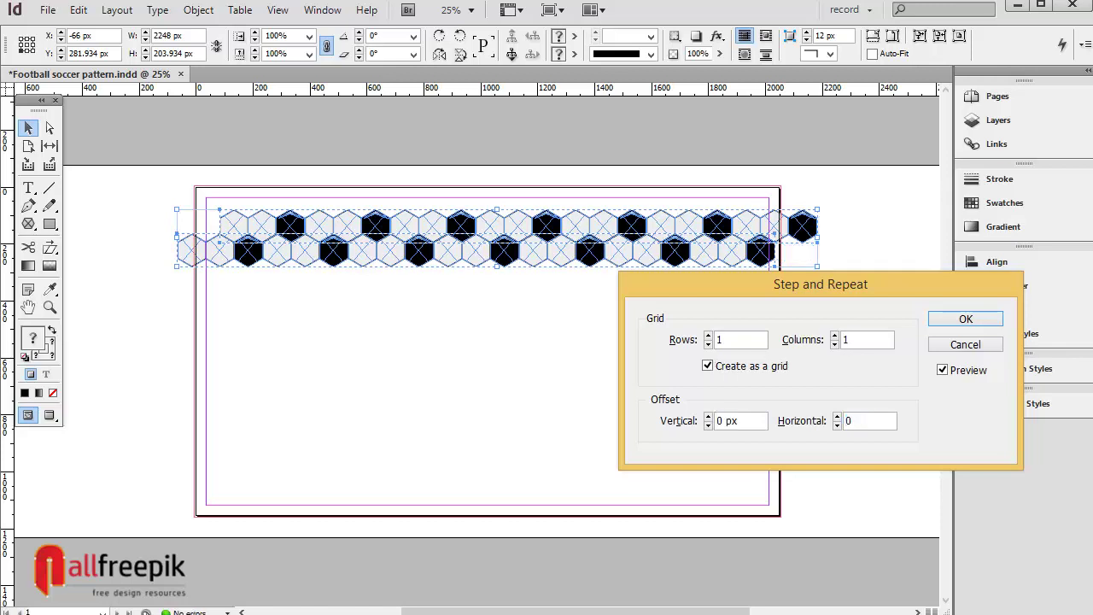
Set the Step and Repeat vertical offset to 195 px and the number of grid rows to 4.
key(shift+Tab)
key(shift+Tab)
key(Tab)
key(shift+Tab)
key(shift+Tab)
text(19)
text(2)
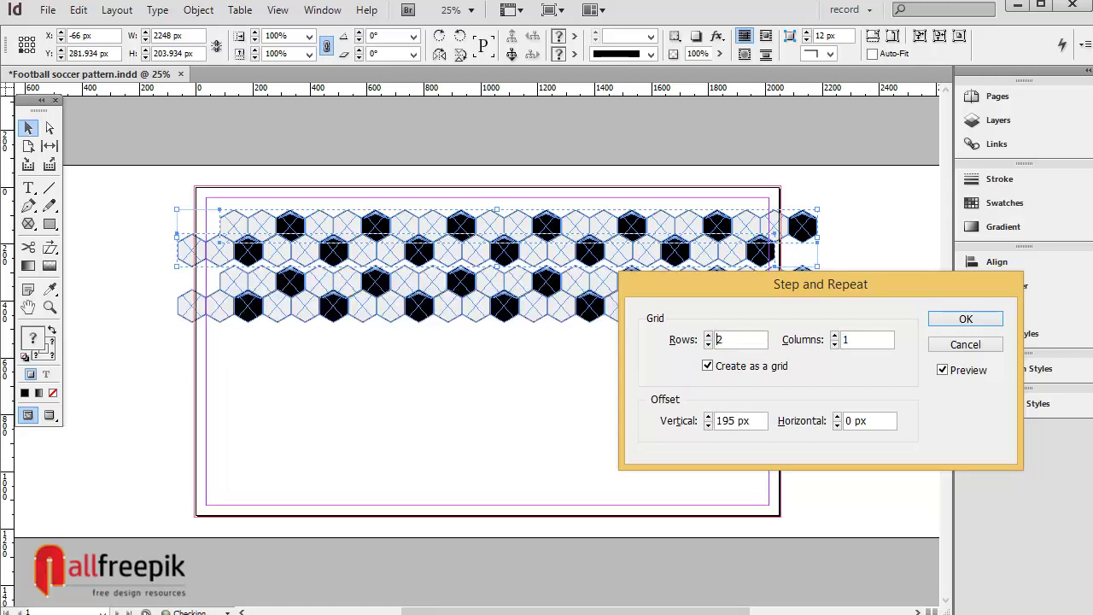
key(Up)
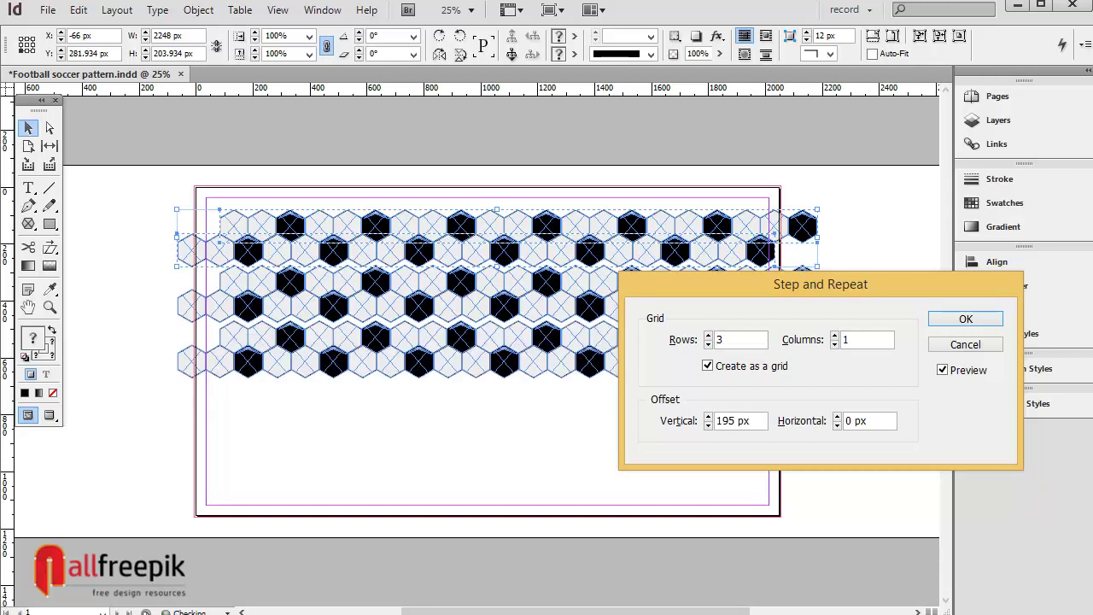
key(Up)
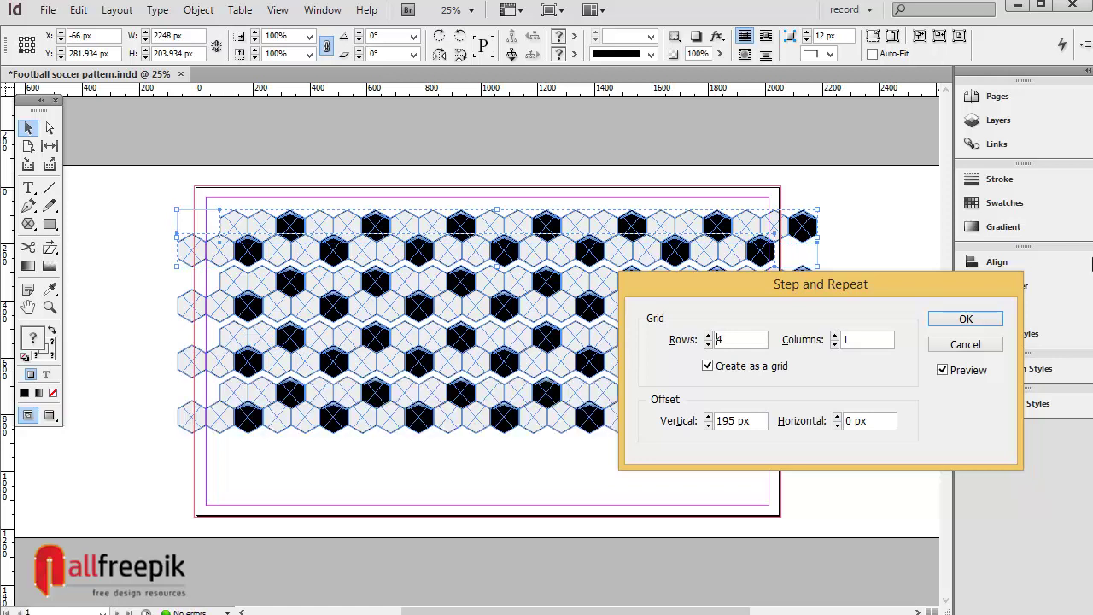
Reduce the vertical offset gradually to 170 px so the repeated hexagon rows nest together without gaps.
click(708, 424)
click(708, 425)
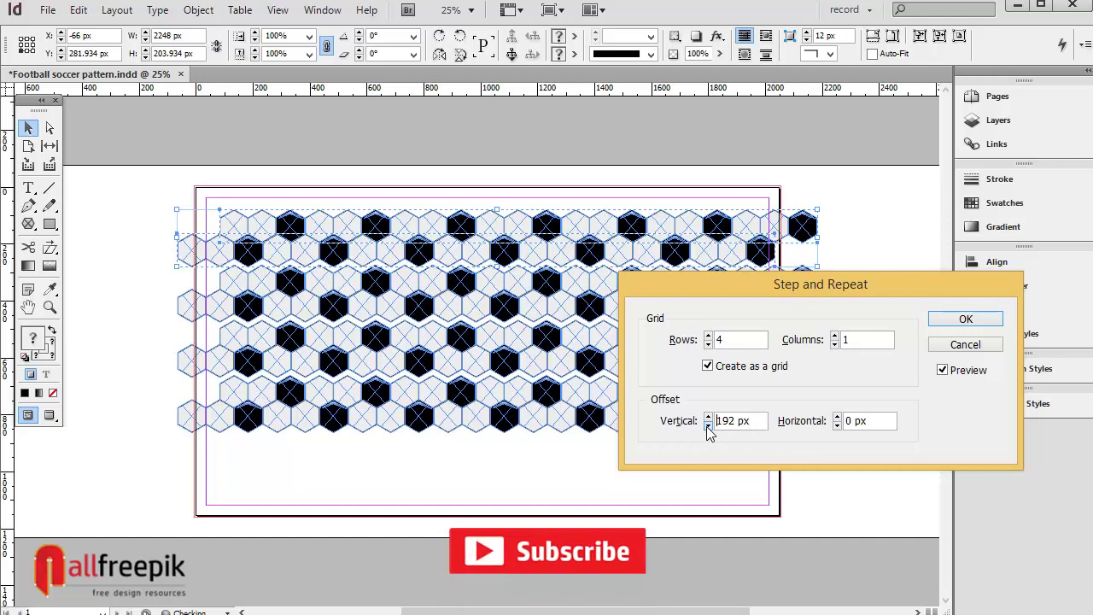
click(708, 424)
click(708, 424)
click(708, 425)
click(708, 425)
click(708, 424)
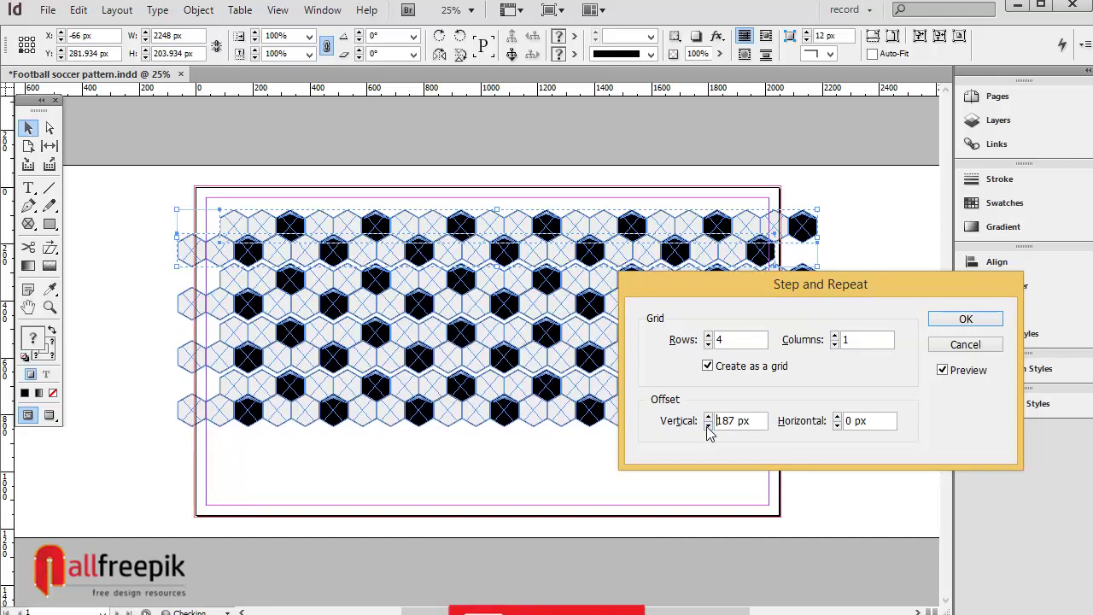
click(708, 425)
click(708, 424)
click(708, 425)
click(708, 425)
click(708, 424)
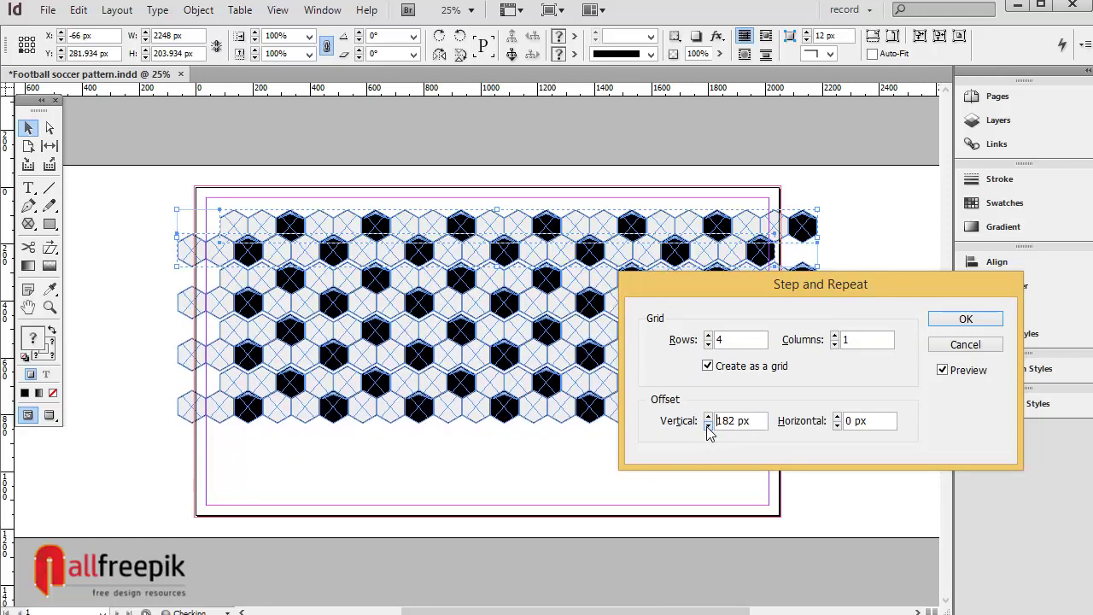
click(708, 424)
click(708, 424)
click(708, 424)
click(708, 424)
click(708, 424)
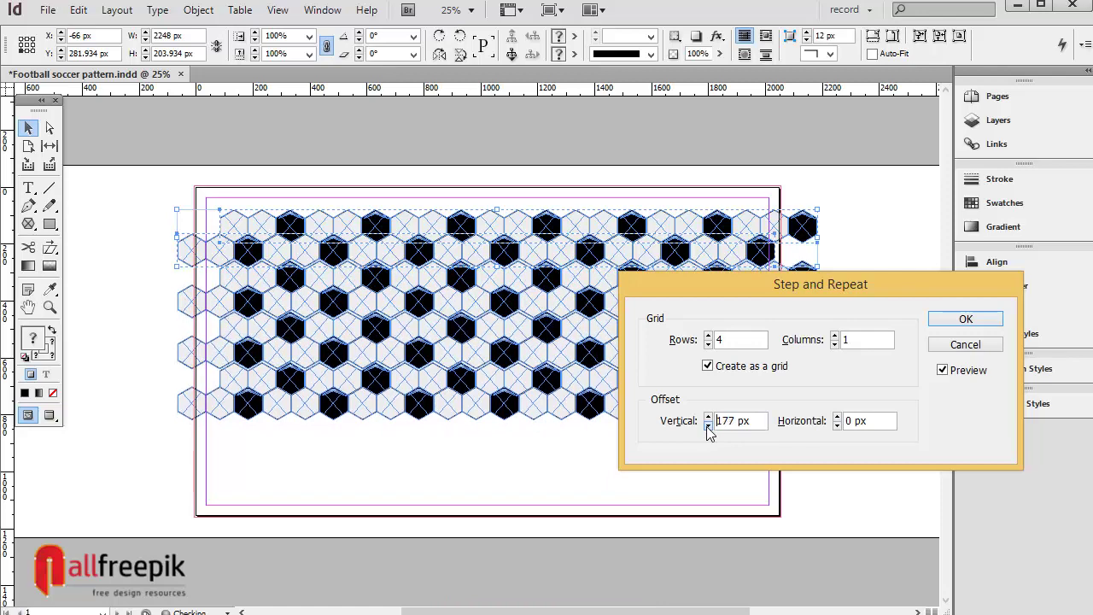
click(708, 424)
click(708, 424)
click(708, 424)
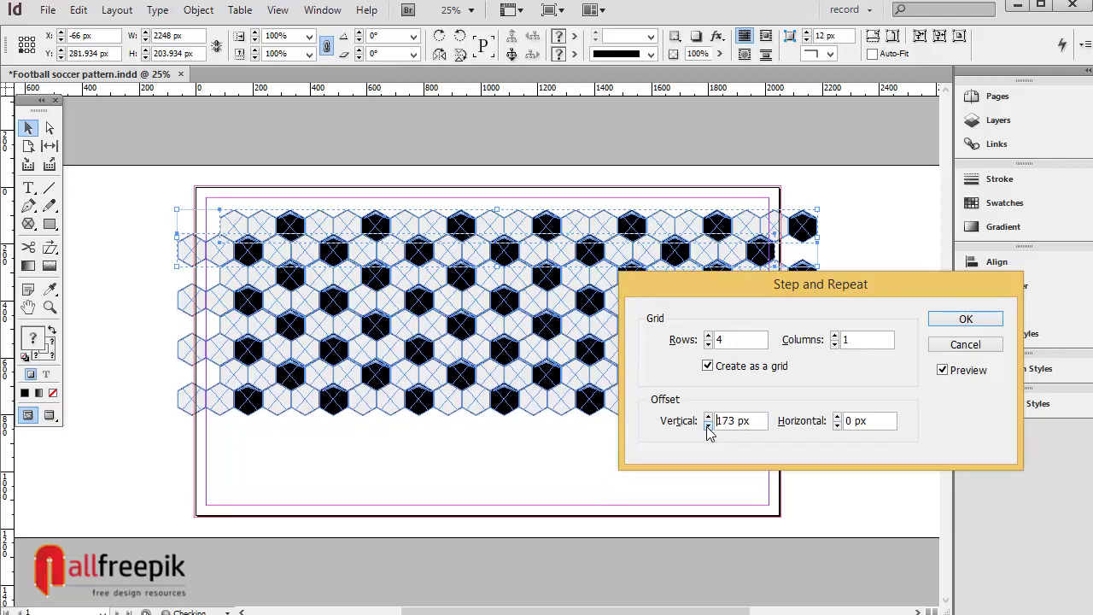
click(708, 424)
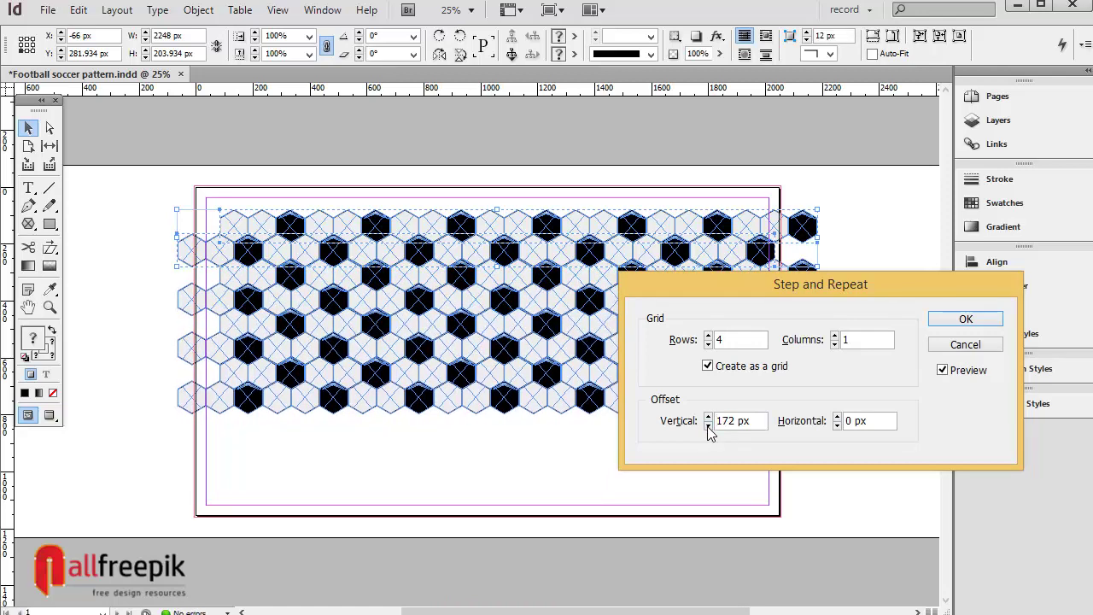
click(708, 426)
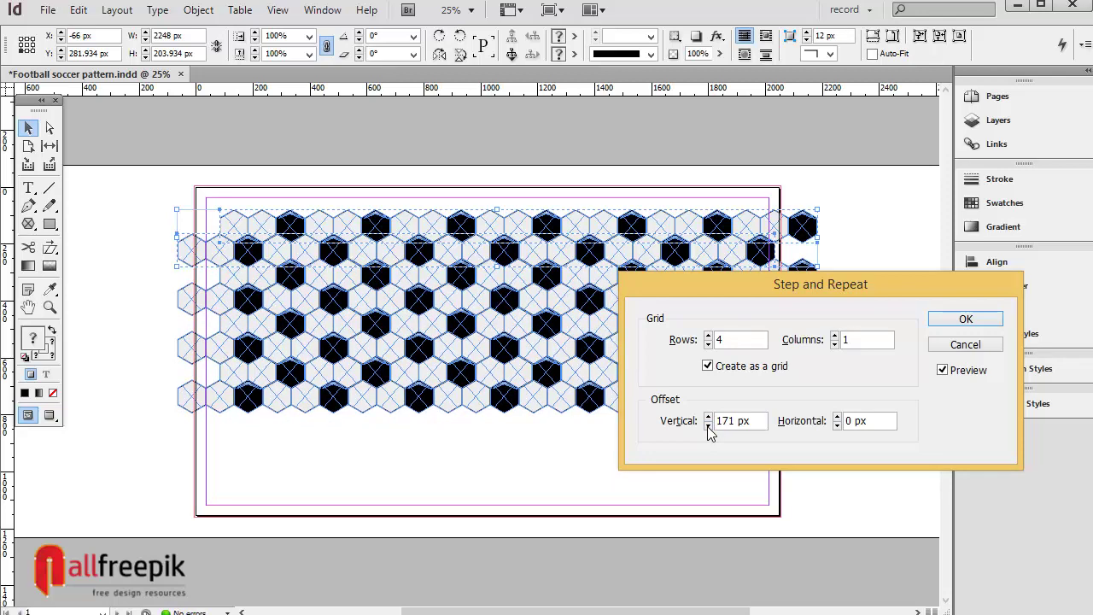
click(708, 425)
Raise the grid to 7 rows, create the repeated hexagon rows, and deselect them.
click(731, 342)
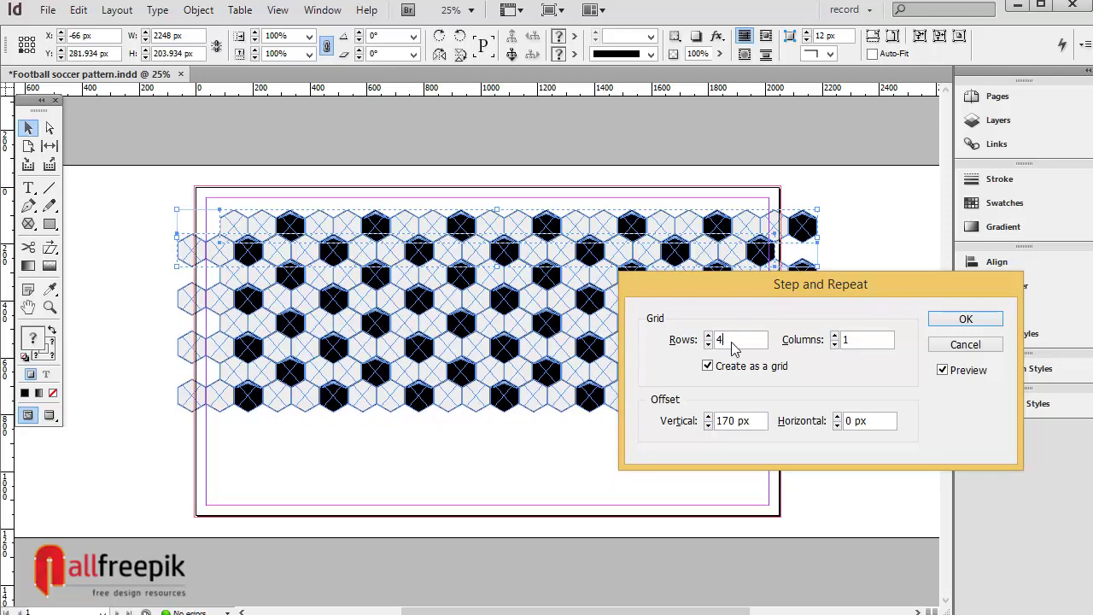
key(Up)
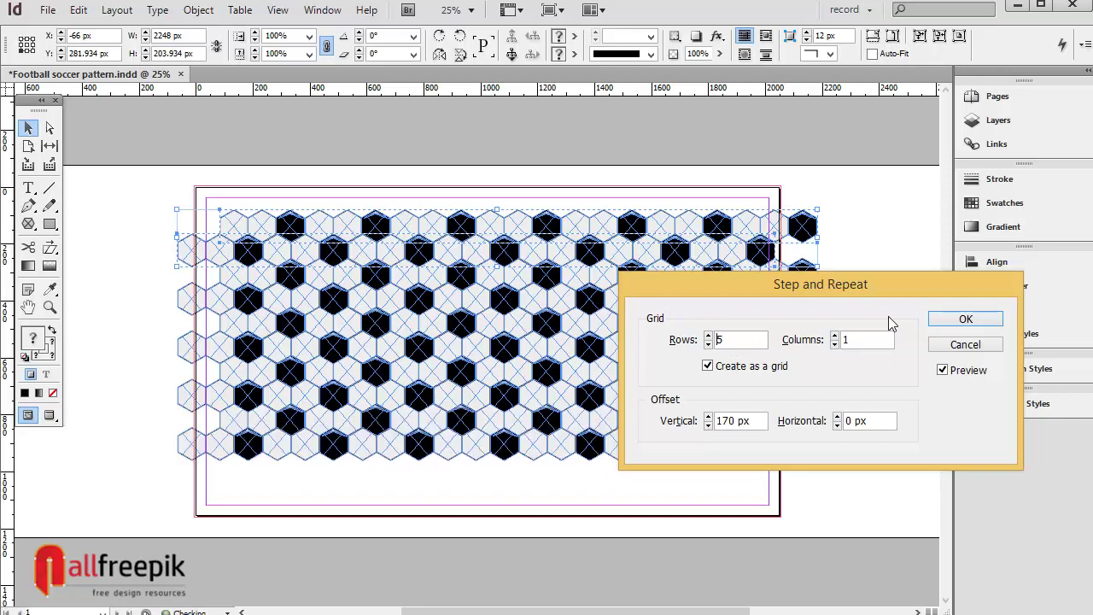
key(Up)
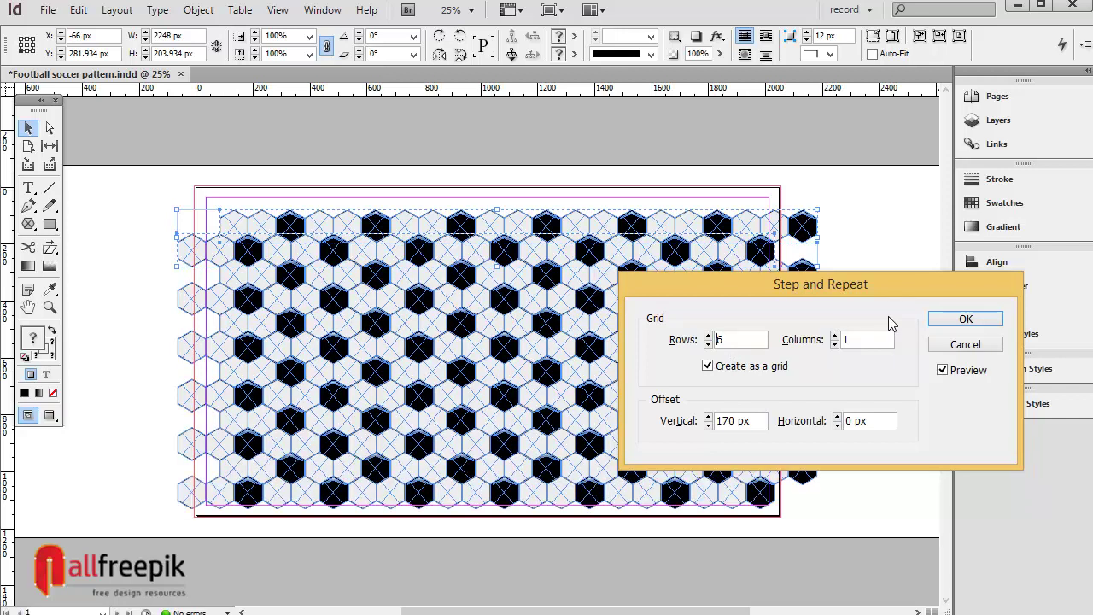
key(Up)
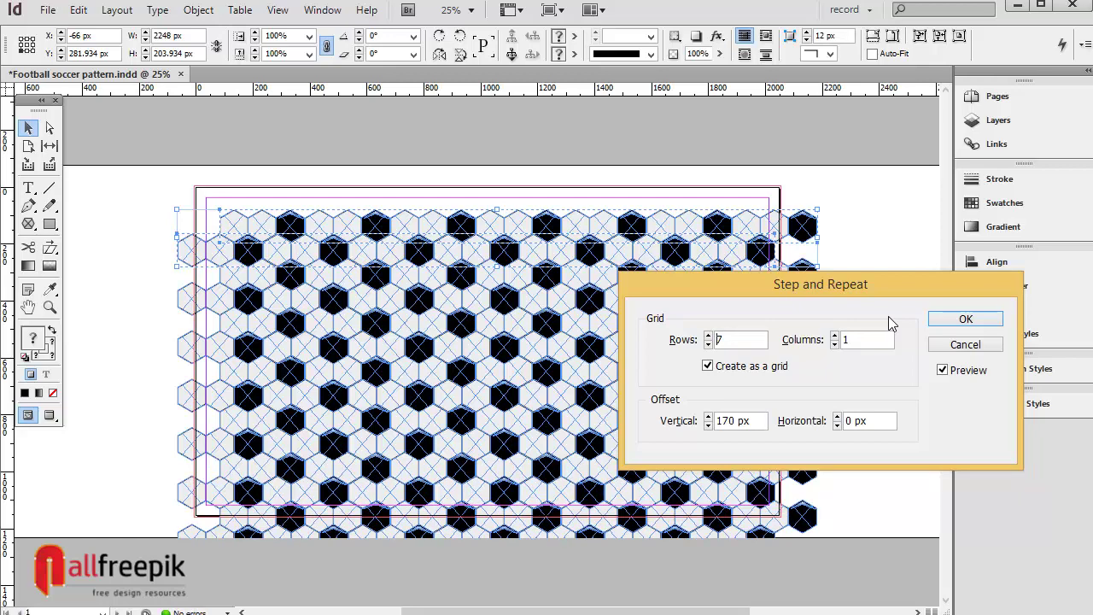
click(967, 320)
click(829, 263)
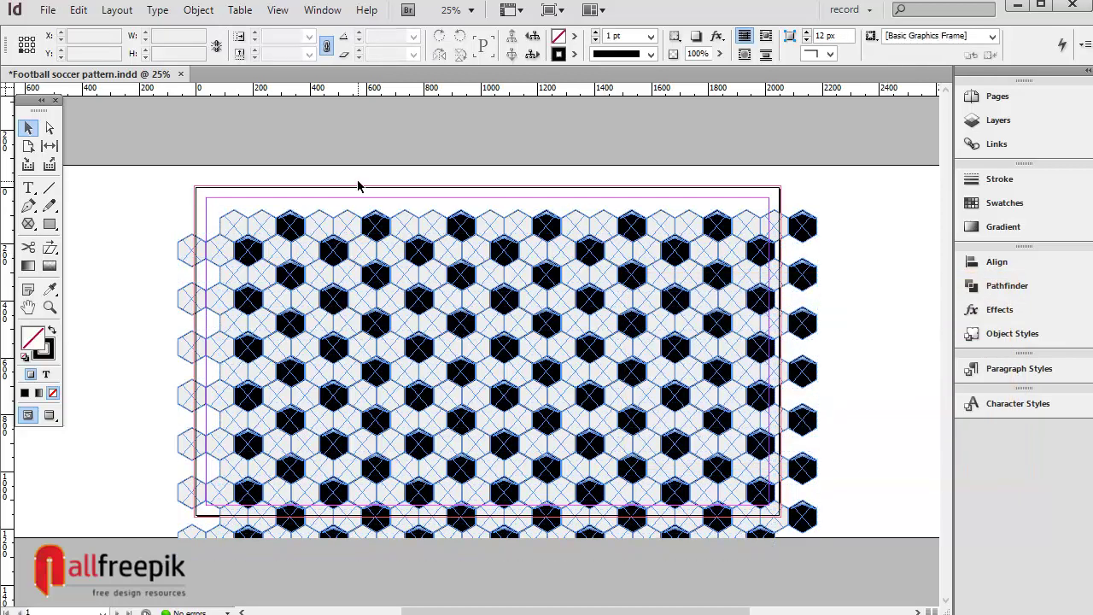
Select the entire hexagon pattern and move it straight up to Y 1224 px, aligning its upper edge with the page's.
key(w)
key(w)
key(ctrl+a)
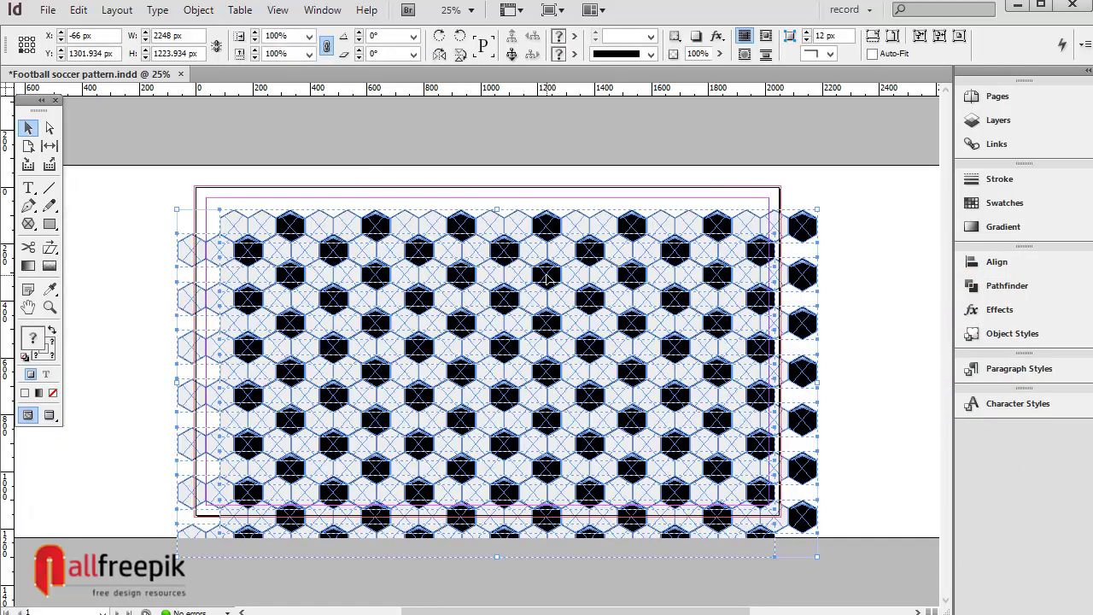
drag(547, 279, 547, 256)
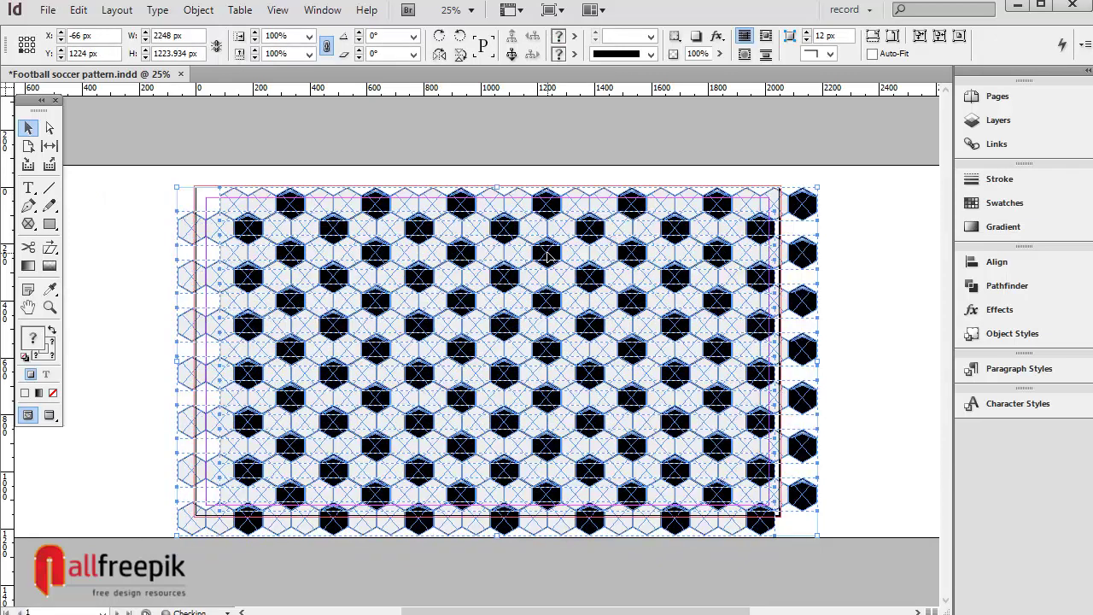
Deselect the pattern, preview the page without guides and frame edges, and inspect the hexagons up close.
click(877, 253)
key(w)
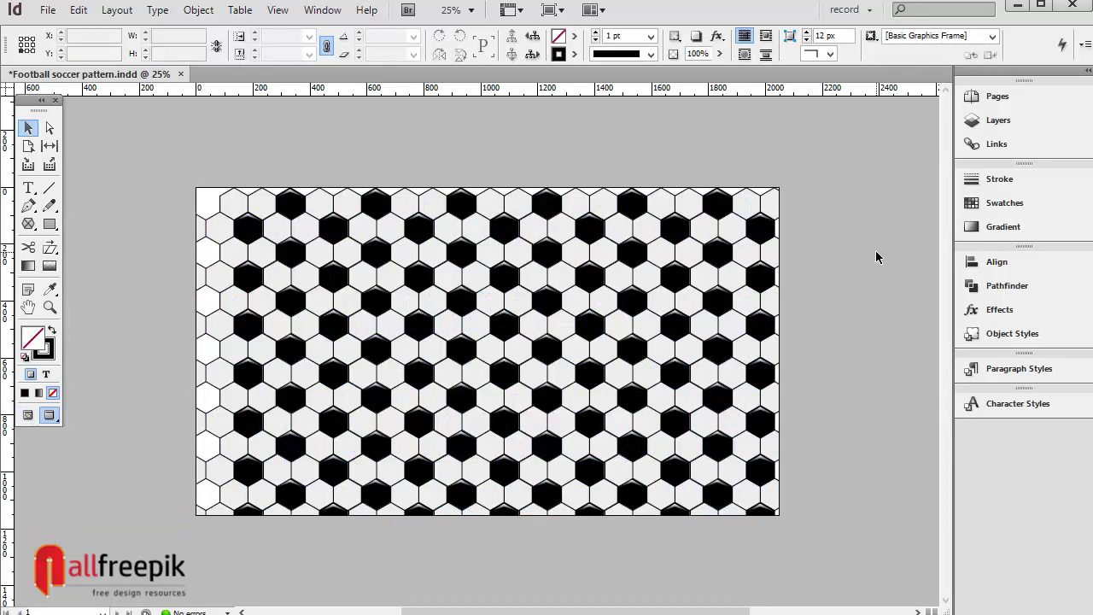
drag(290, 236, 798, 502)
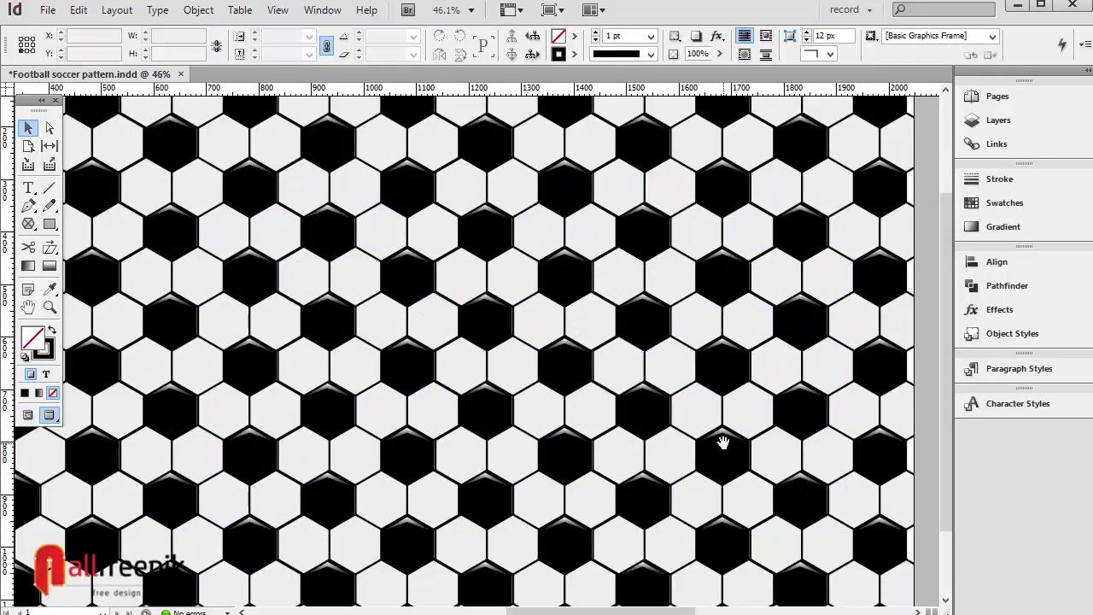
drag(723, 442, 748, 399)
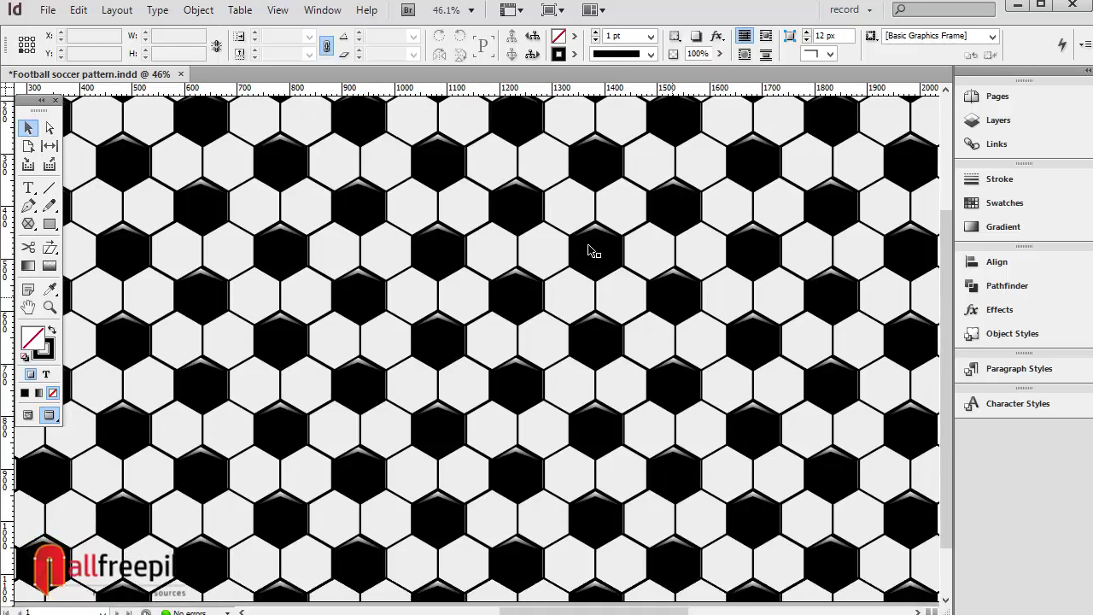